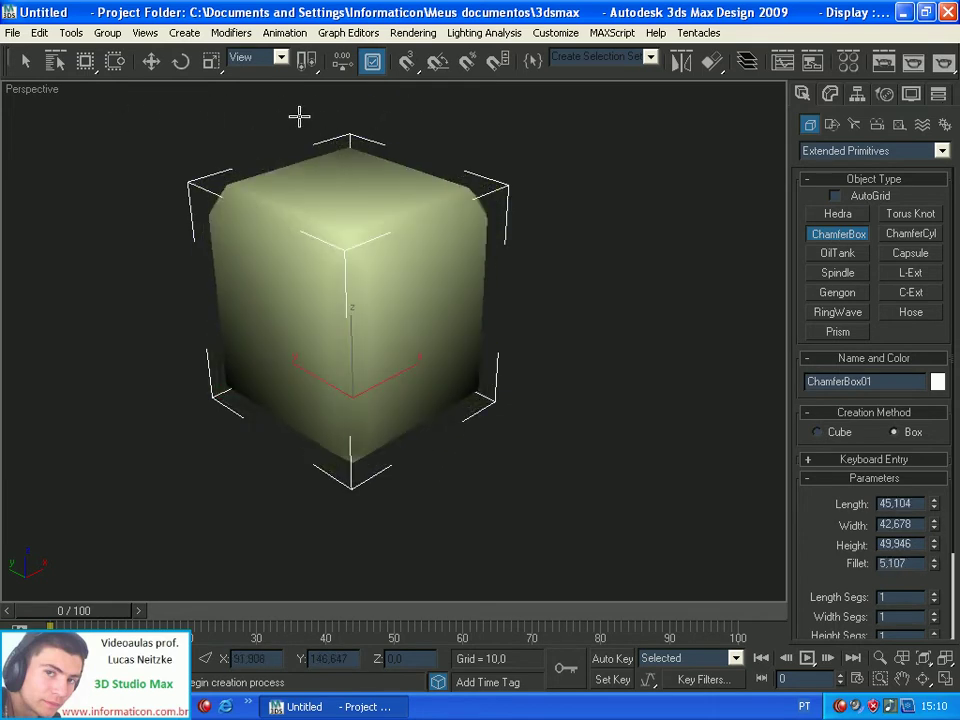
Turn on edged-faces display for the chamfer box in the Perspective viewport
scroll(352, 353, "up", 5)
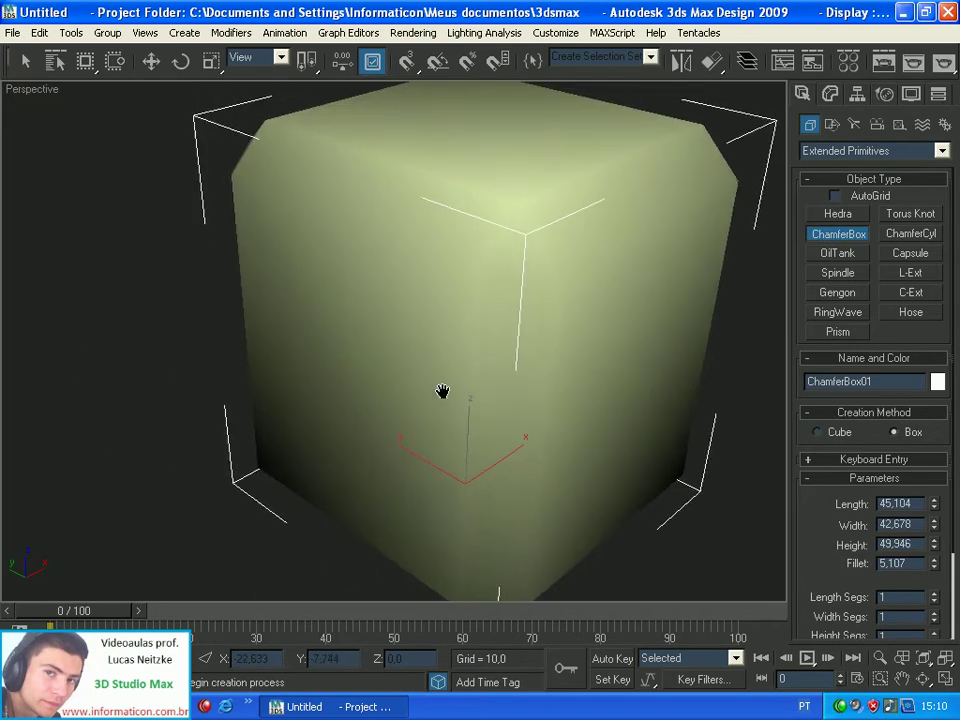
scroll(444, 392, "down", 5)
middle_click_drag(418, 392, 410, 393)
scroll(410, 393, "up", 3)
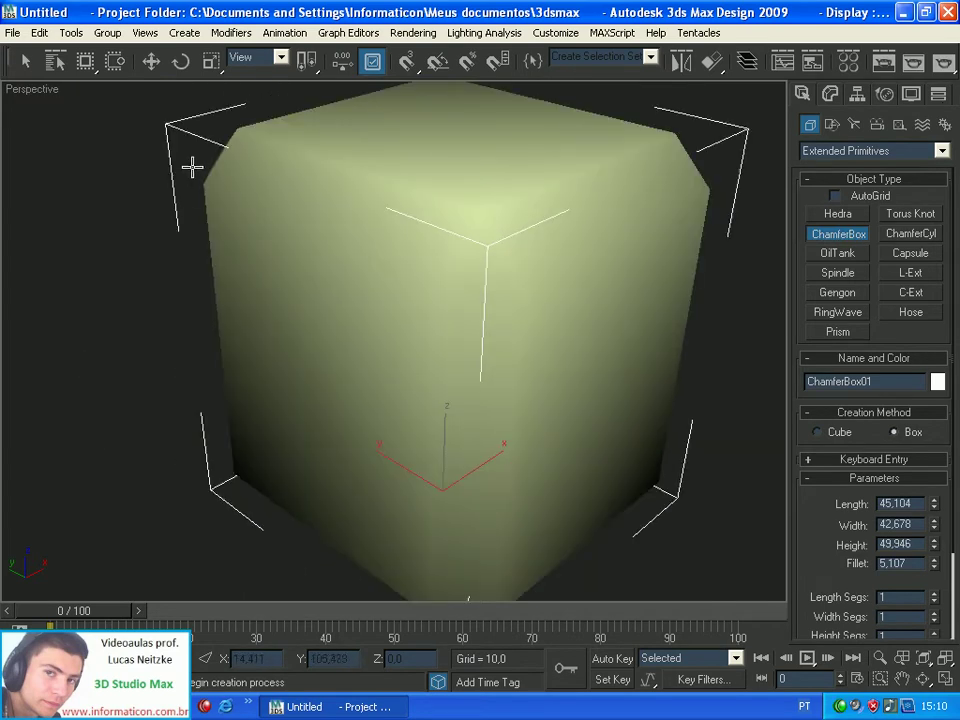
key("F4")
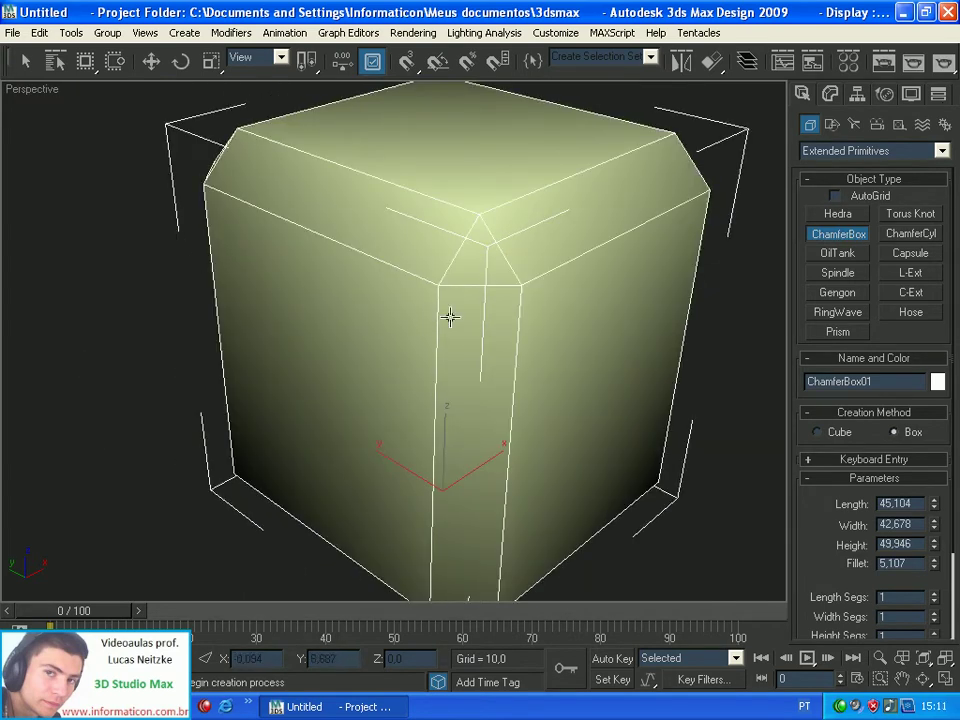
Inspect the chamfer box's edges in wireframe and plain shaded display, and return to shading with edged faces
middle_click_drag(252, 447, 306, 426, "alt")
key("F3")
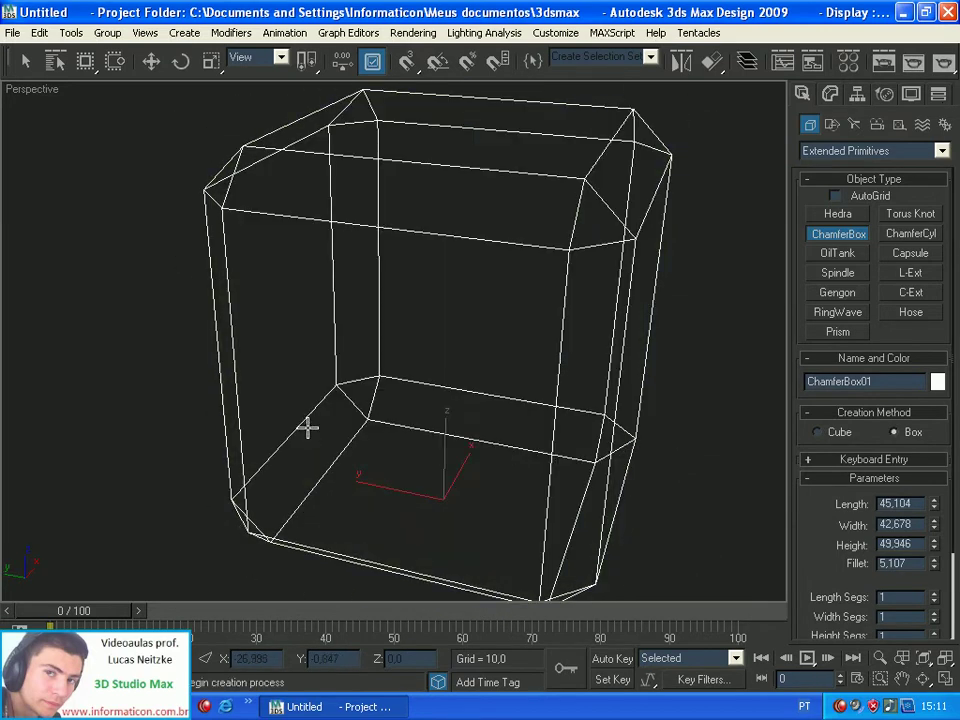
scroll(336, 429, "up", 3)
key("F3")
key("F4")
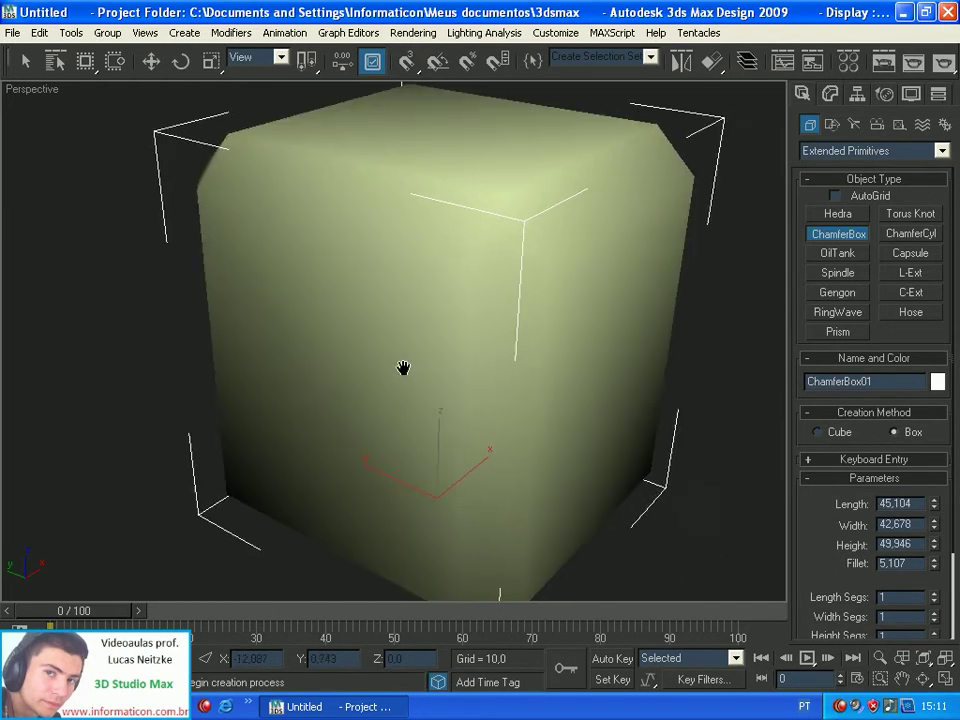
middle_click_drag(403, 368, 341, 371)
key("F4")
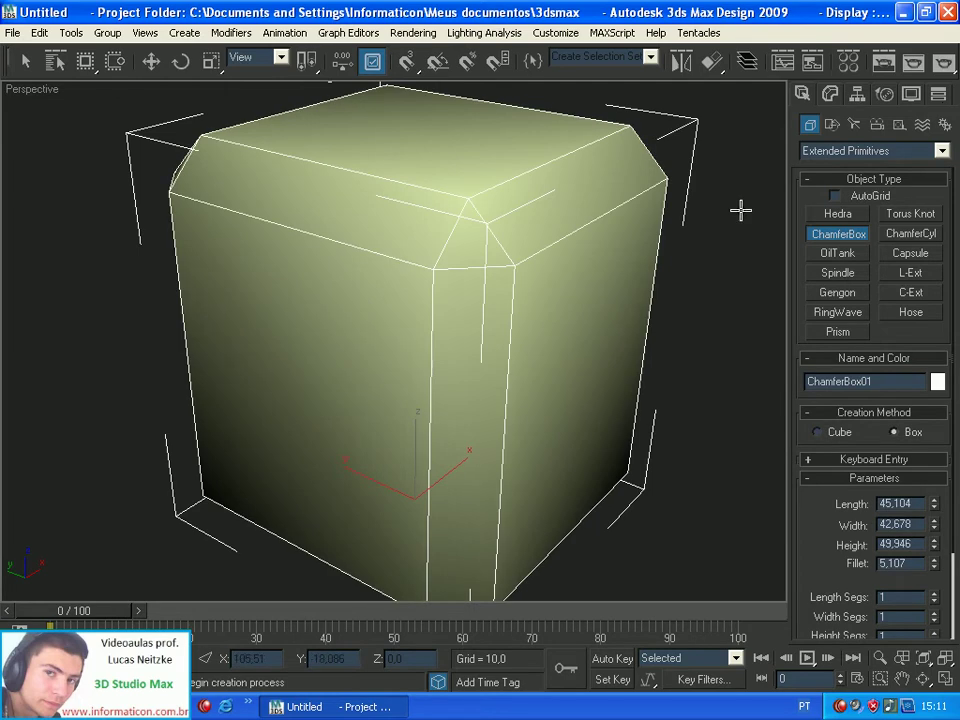
Resize the chamfer box to length 42,849, width 42,251 and height 58,816, with a fillet of 4,954
left_click(829, 94)
left_click_drag(807, 500, 809, 497)
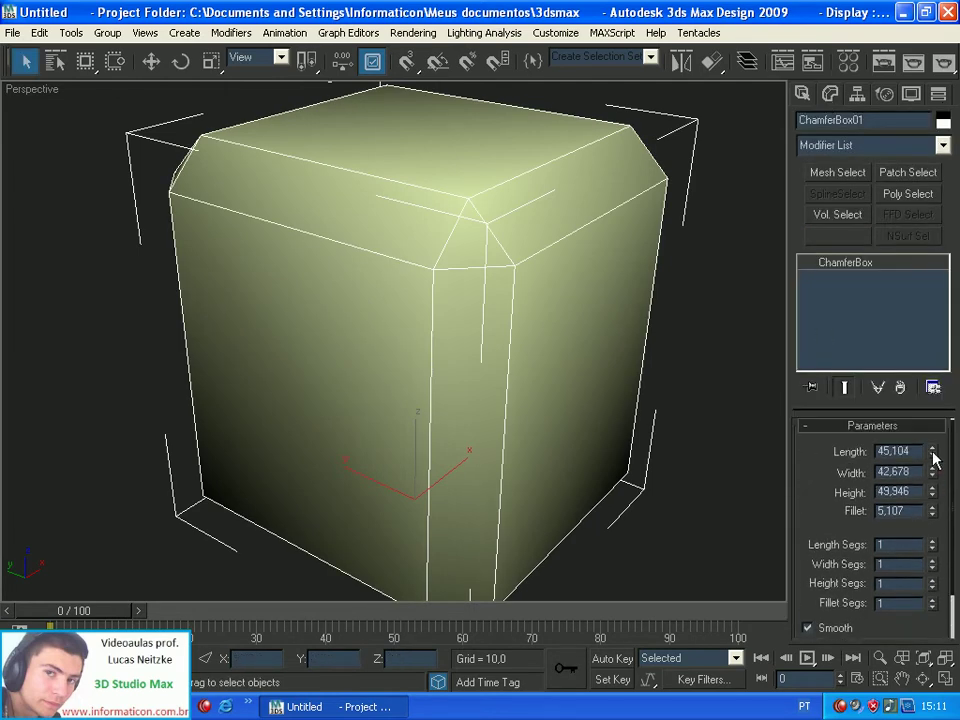
left_click_drag(934, 457, 918, 511)
left_click(944, 656)
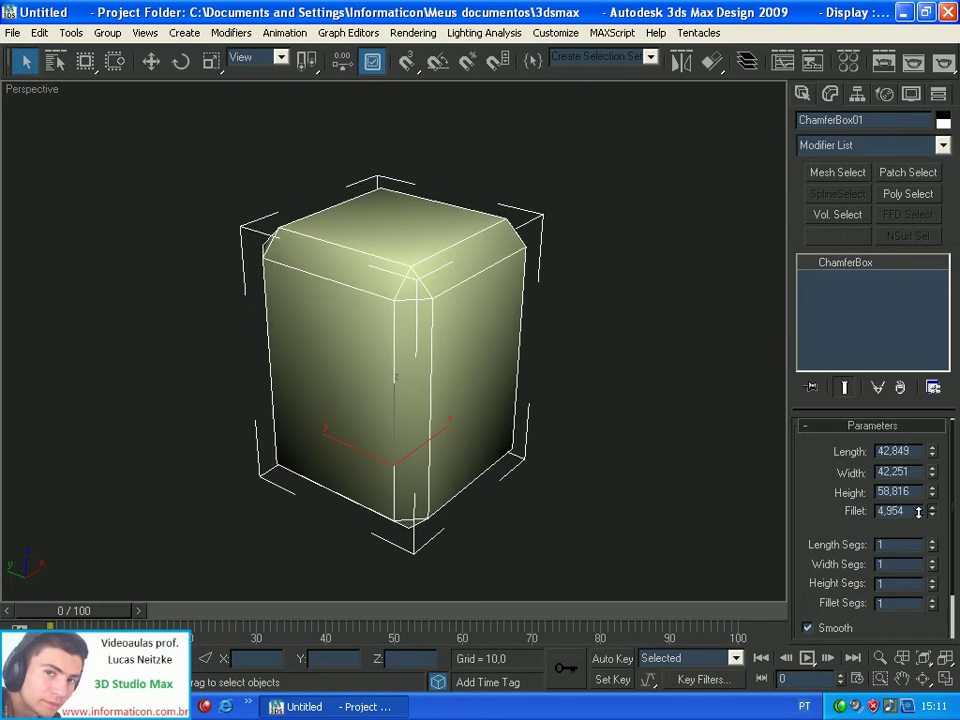
Set the chamfer box to 5 length segments, 8 width segments, 8 height segments and 3 fillet segments
left_click_drag(830, 527, 828, 494)
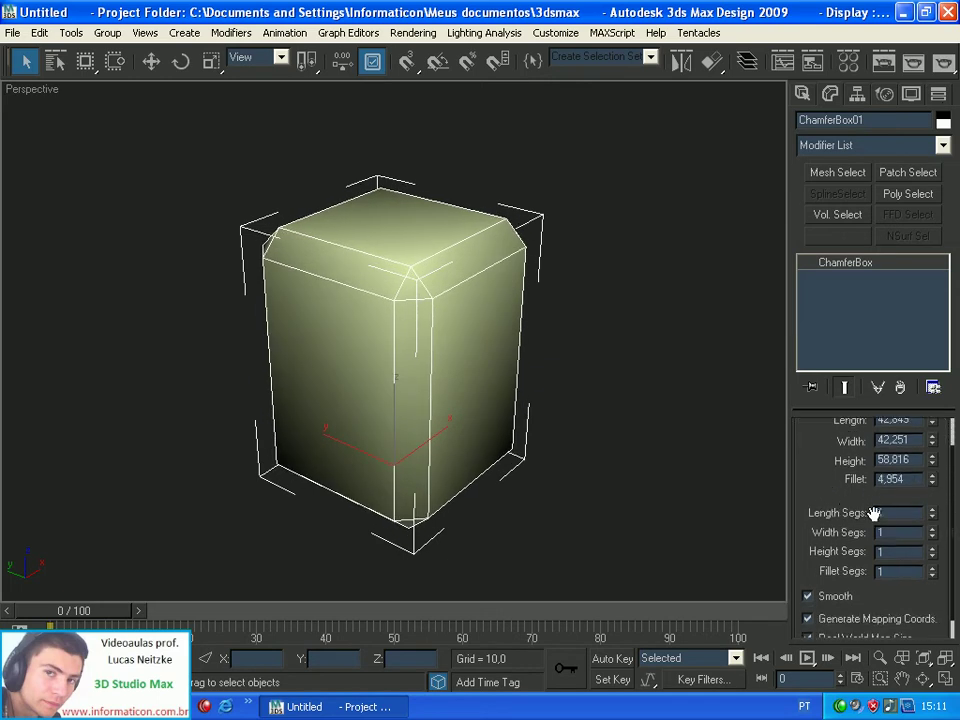
mouse_move(936, 520)
left_mouse_down()
mouse_move(930, 456)
mouse_move(923, 534)
mouse_move(932, 511)
left_mouse_up()
left_click_drag(934, 561, 930, 493)
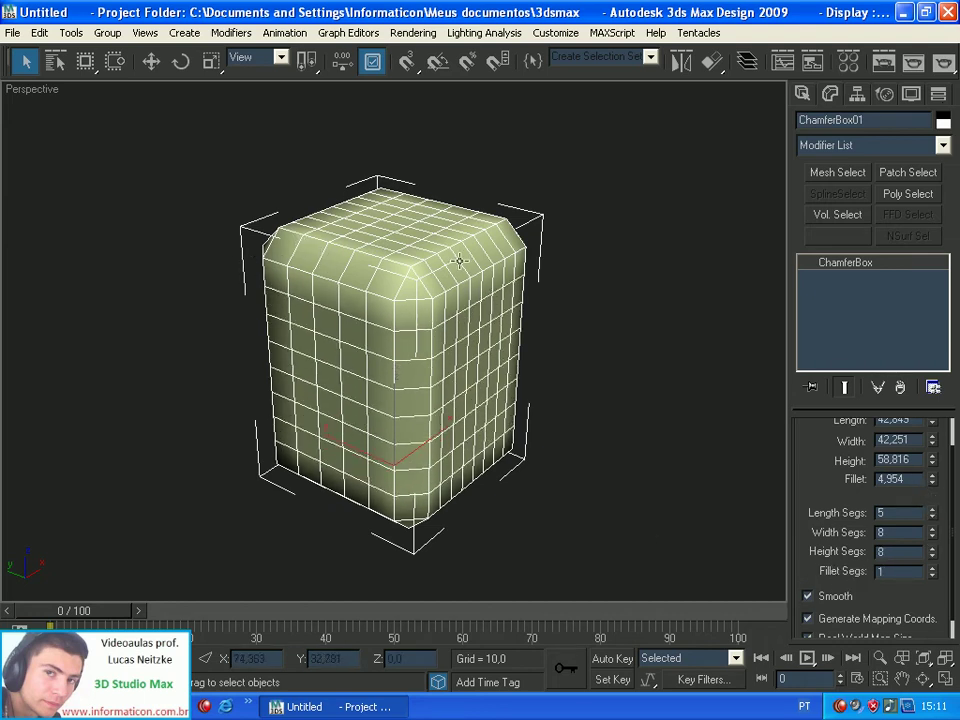
mouse_move(938, 570)
left_mouse_down()
mouse_move(934, 578)
mouse_move(930, 557)
mouse_move(934, 574)
left_mouse_up()
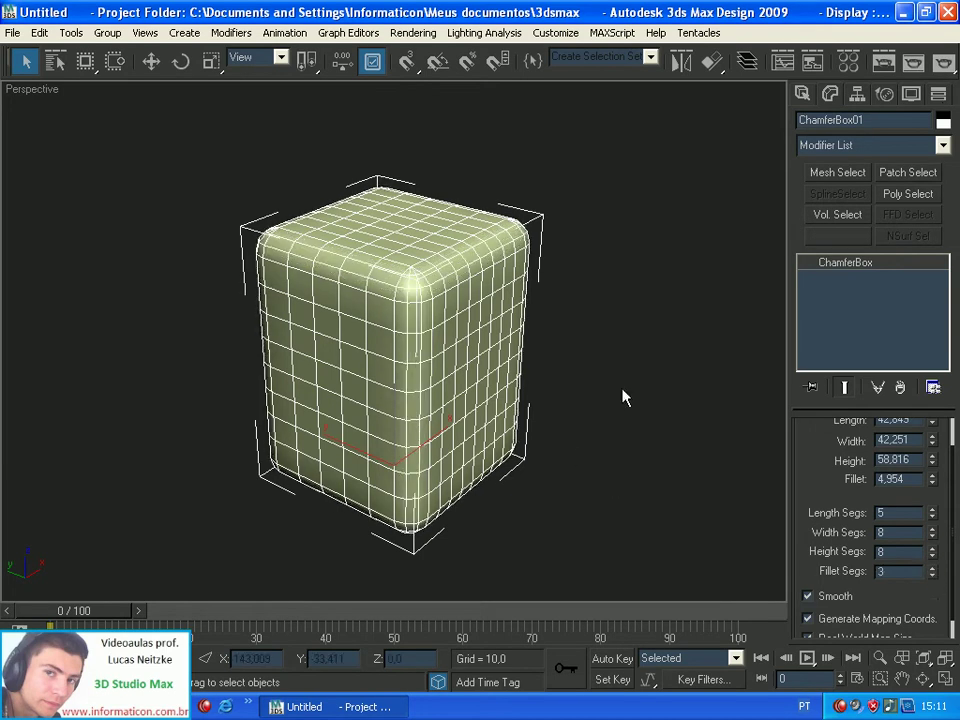
Test-render the chamfer box in the Perspective view and compare its shading with Smooth off and on
left_click(944, 63)
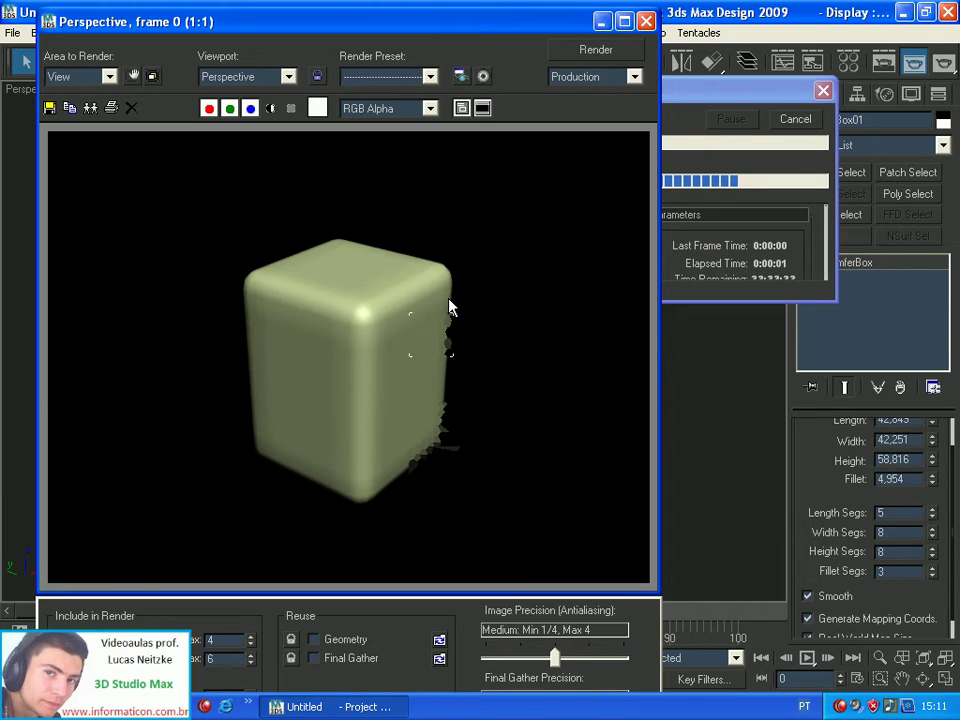
left_click(647, 21)
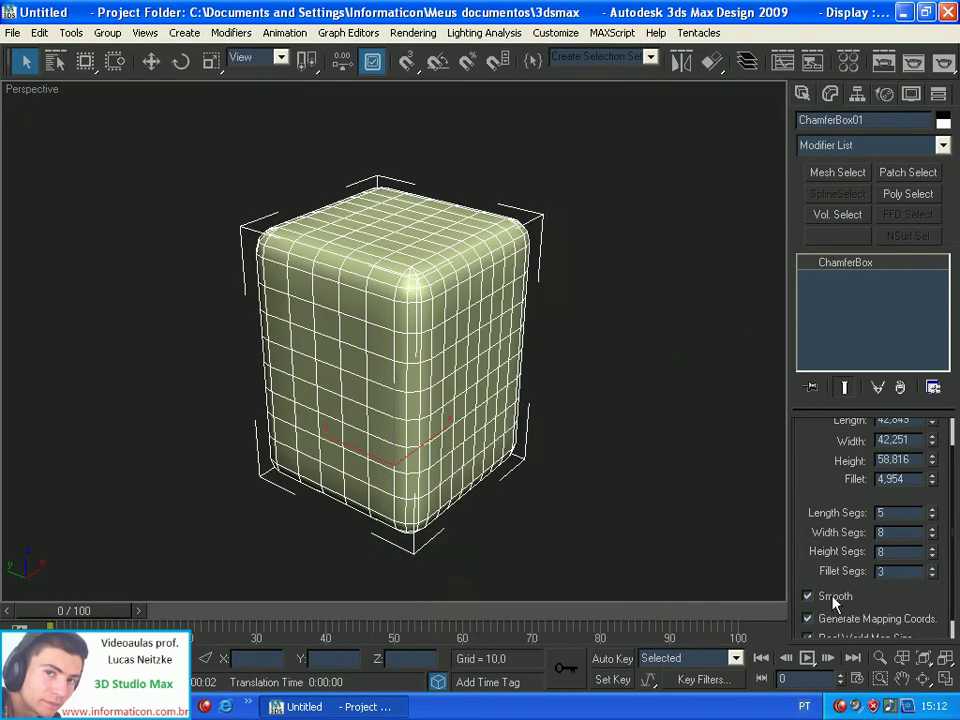
left_click_drag(867, 591, 857, 530)
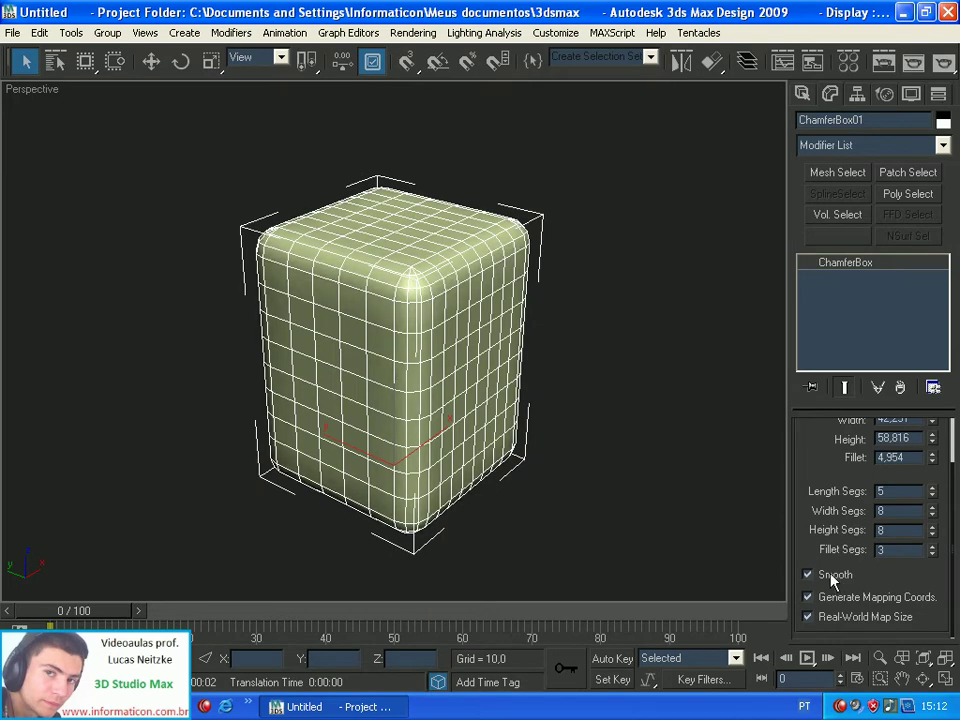
left_click(808, 575)
left_click(831, 577)
left_click(831, 577)
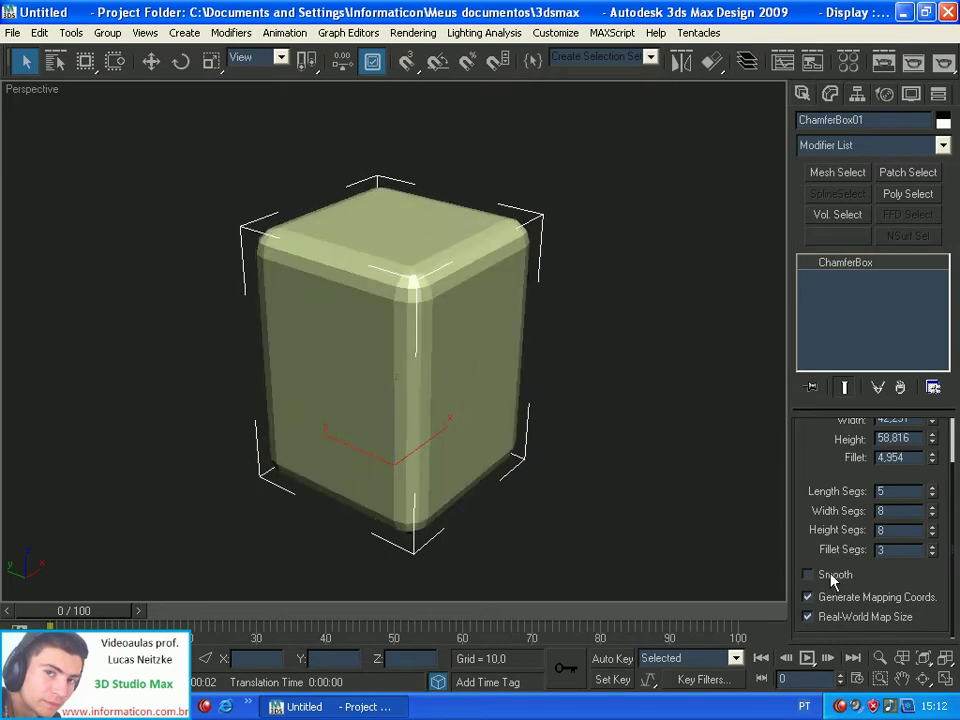
left_click(833, 580)
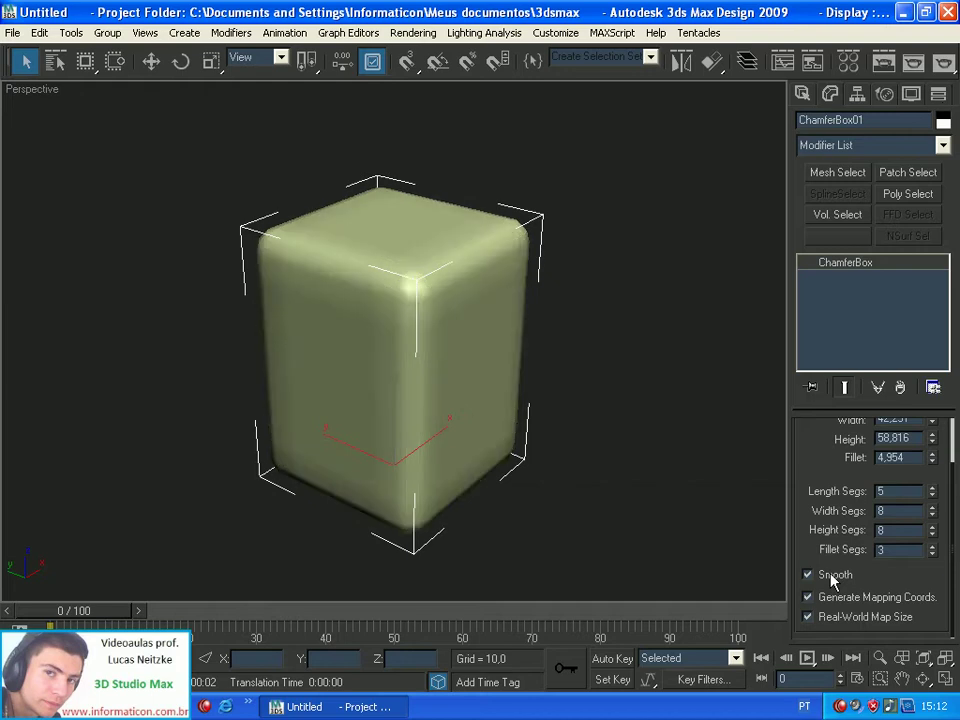
scroll(873, 575, "up", 3)
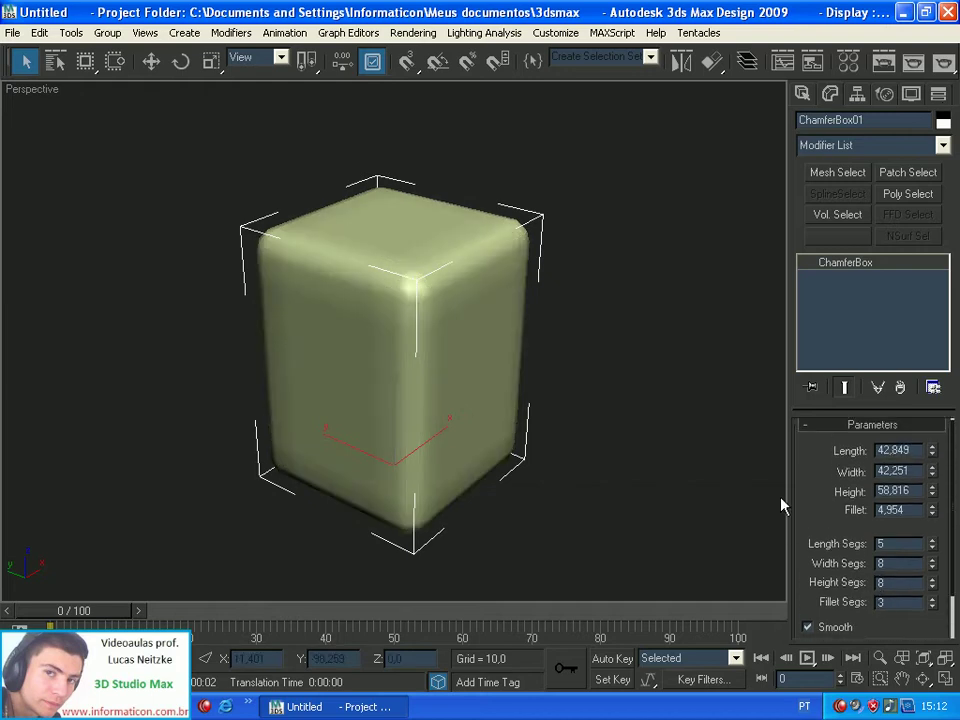
Delete the chamfer box and create an oil tank with radius about 20, height about 82 and cap height about 11,6
key("Delete")
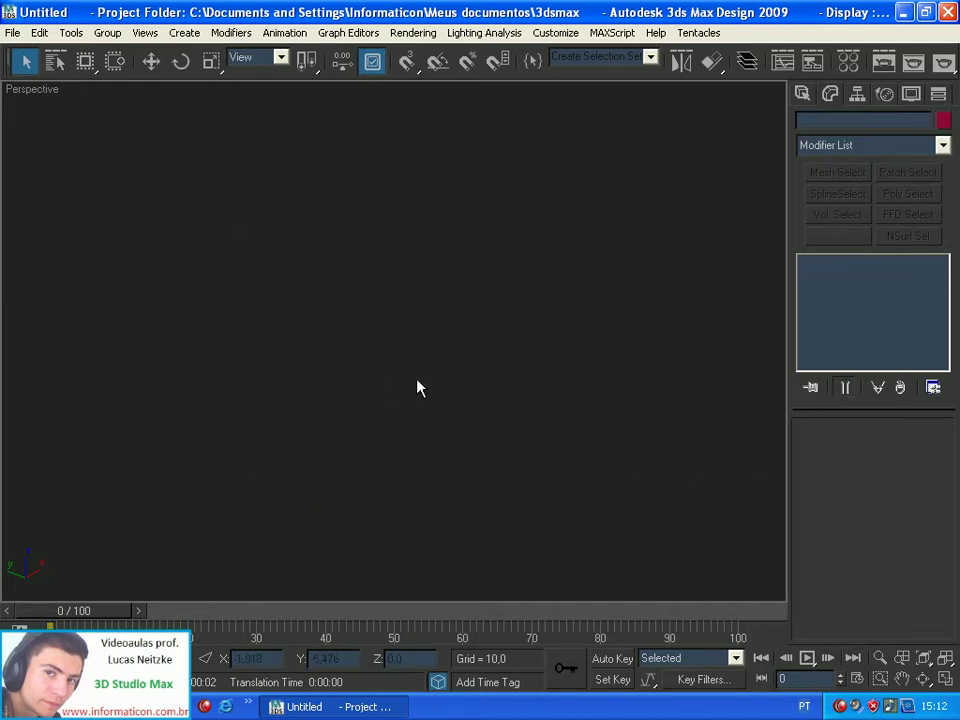
left_click(801, 98)
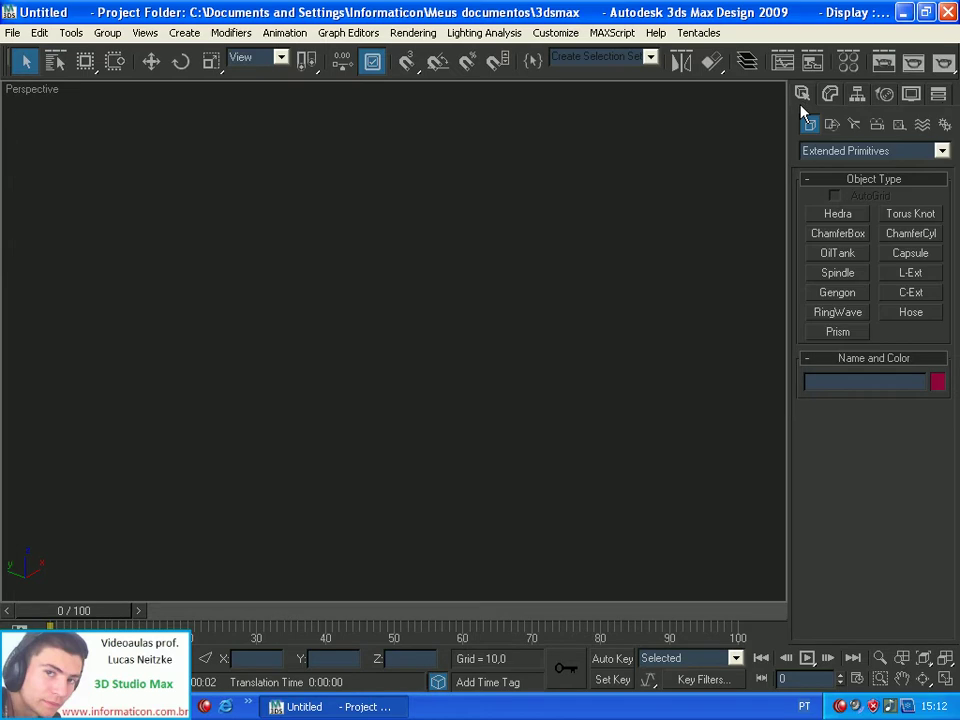
left_click(838, 255)
left_click_drag(400, 484, 405, 436)
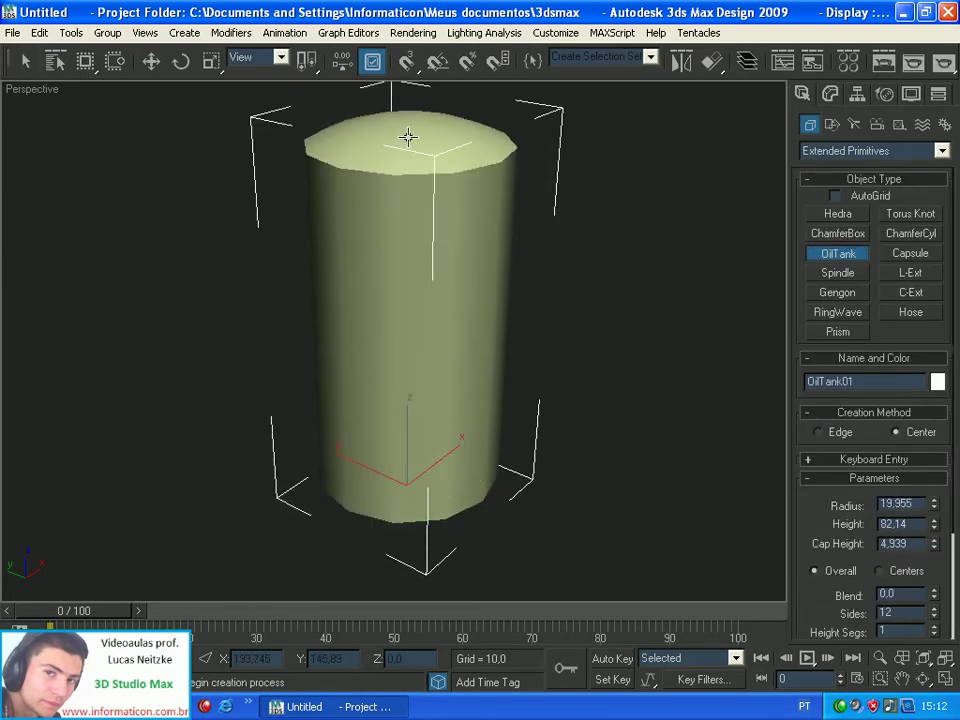
left_click(407, 137)
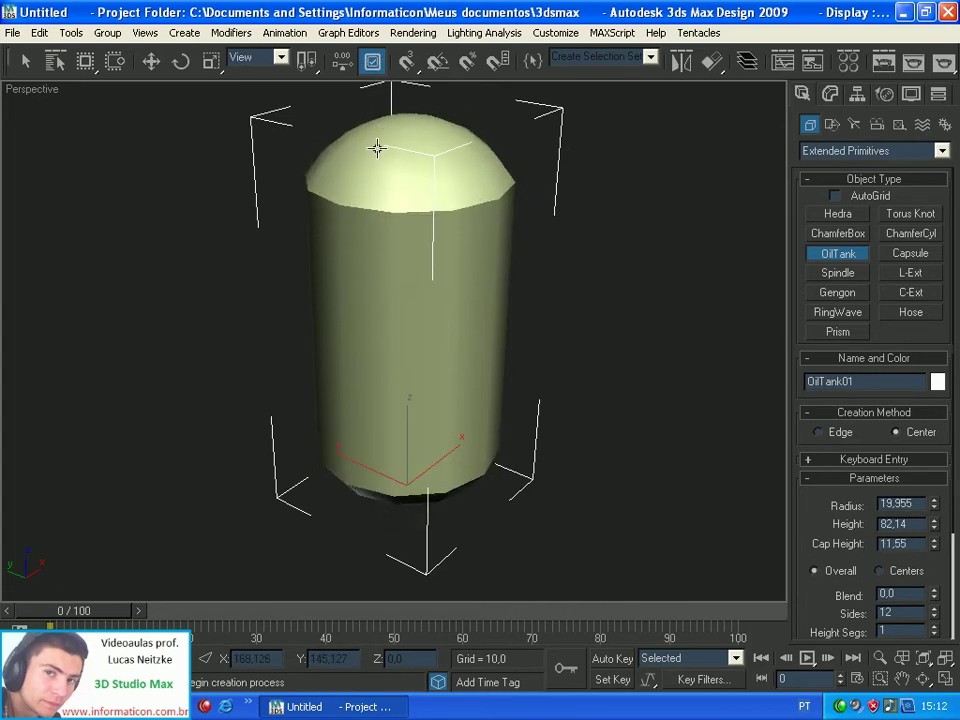
left_click(375, 150)
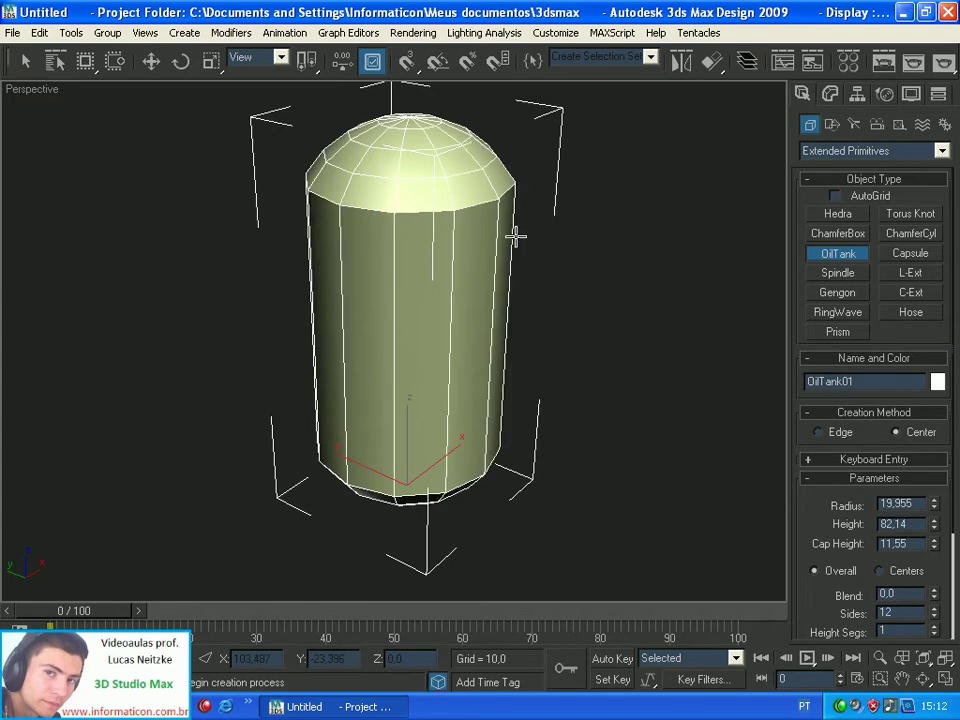
Adjust the oil tank to radius 17,76, height 54,213 and cap height 11,664
left_click(830, 93)
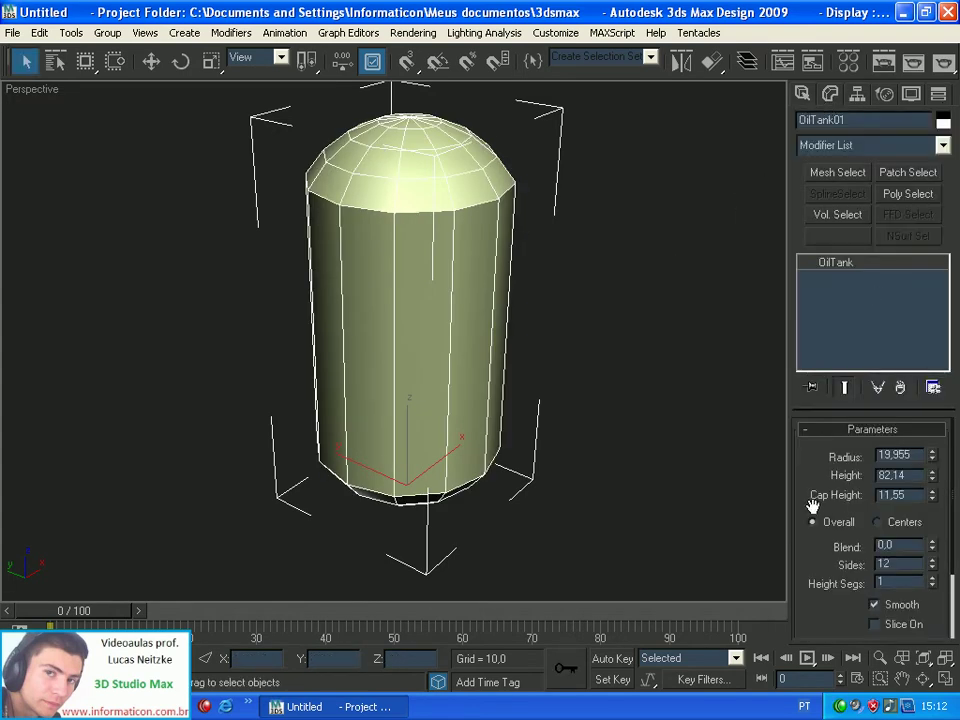
left_click_drag(812, 505, 824, 457)
mouse_move(931, 447)
left_mouse_down()
mouse_move(932, 430)
mouse_move(932, 456)
mouse_move(933, 418)
mouse_move(937, 508)
mouse_move(930, 334)
mouse_move(930, 520)
mouse_move(921, 383)
mouse_move(921, 519)
mouse_move(923, 460)
left_mouse_up()
Rotate the oil tank about 83 degrees around the Y axis and lengthen its height to 105,173
key("w")
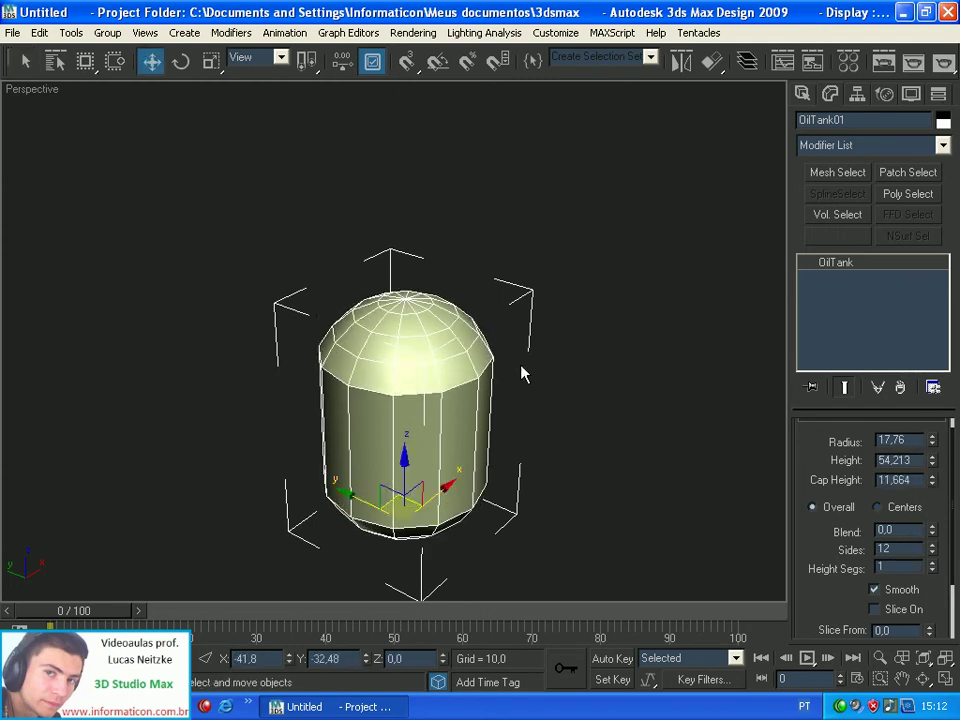
key("e")
left_click_drag(399, 482, 461, 326)
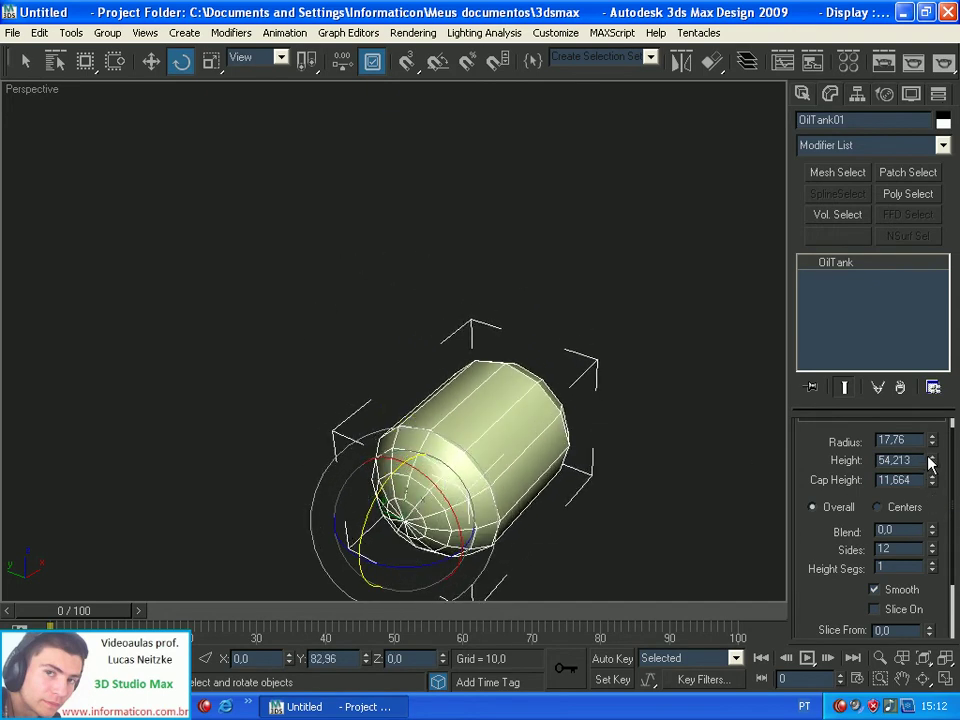
left_click_drag(933, 463, 934, 378)
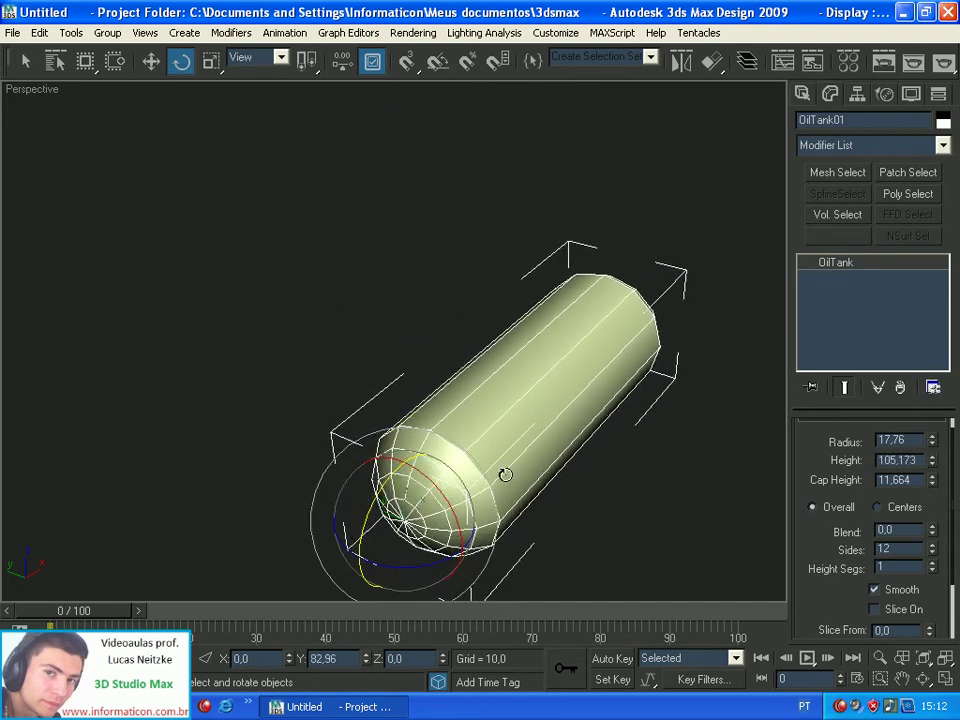
middle_click_drag(505, 475, 701, 465, "alt")
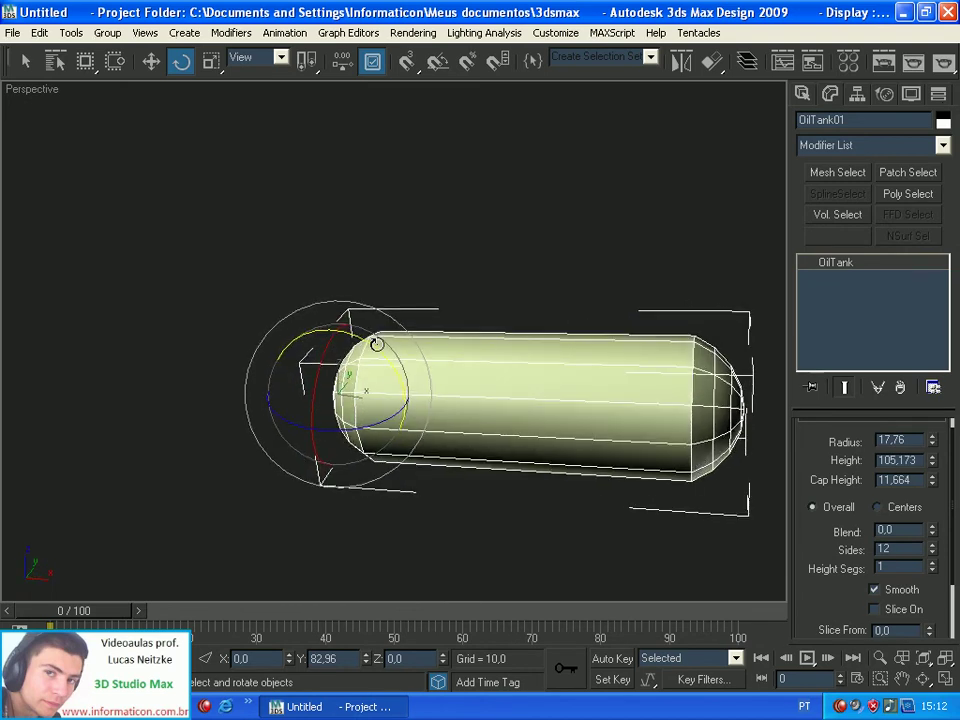
Rotate the oil tank around the Y axis back to an upright position and switch to the Move tool
left_click_drag(376, 343, 248, 300)
left_click_drag(354, 332, 364, 336)
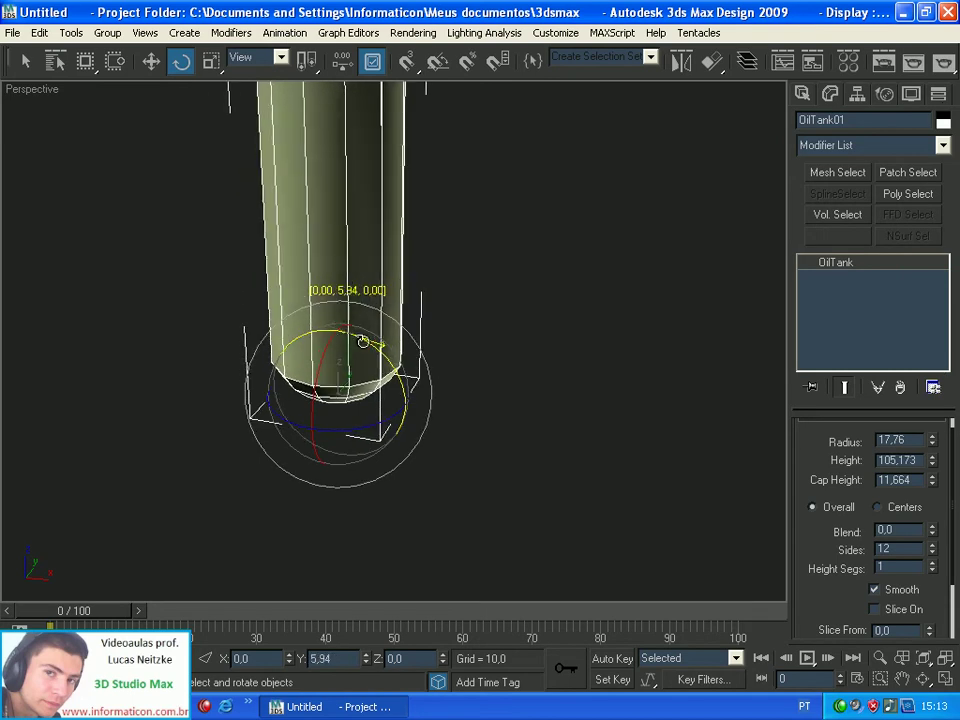
middle_click_drag(440, 455, 489, 435, "alt")
right_click(537, 404)
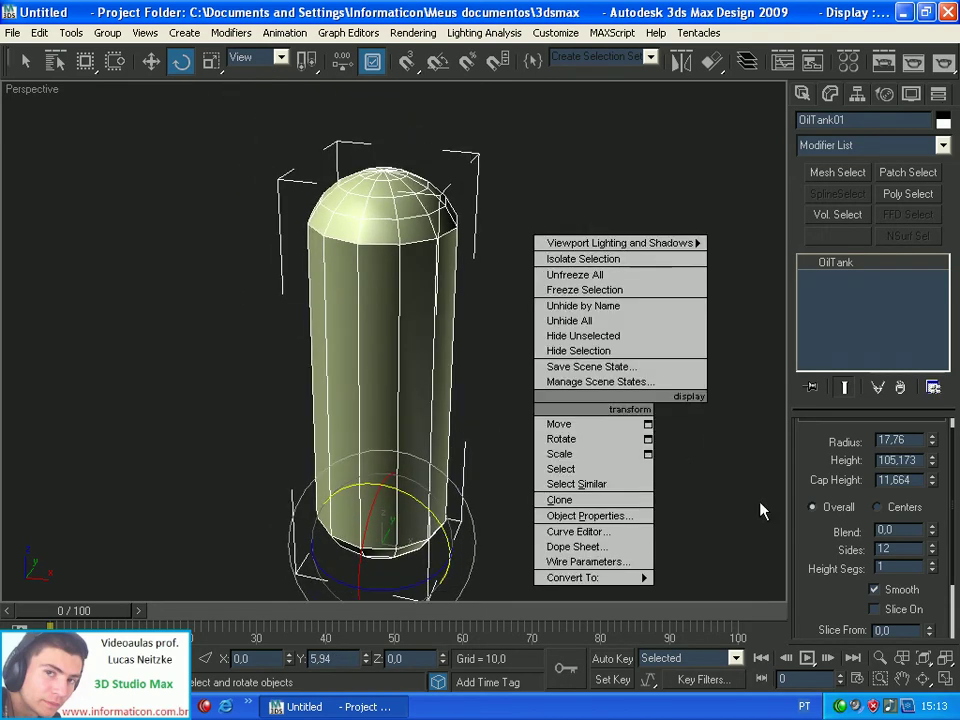
key("Escape")
key("w")
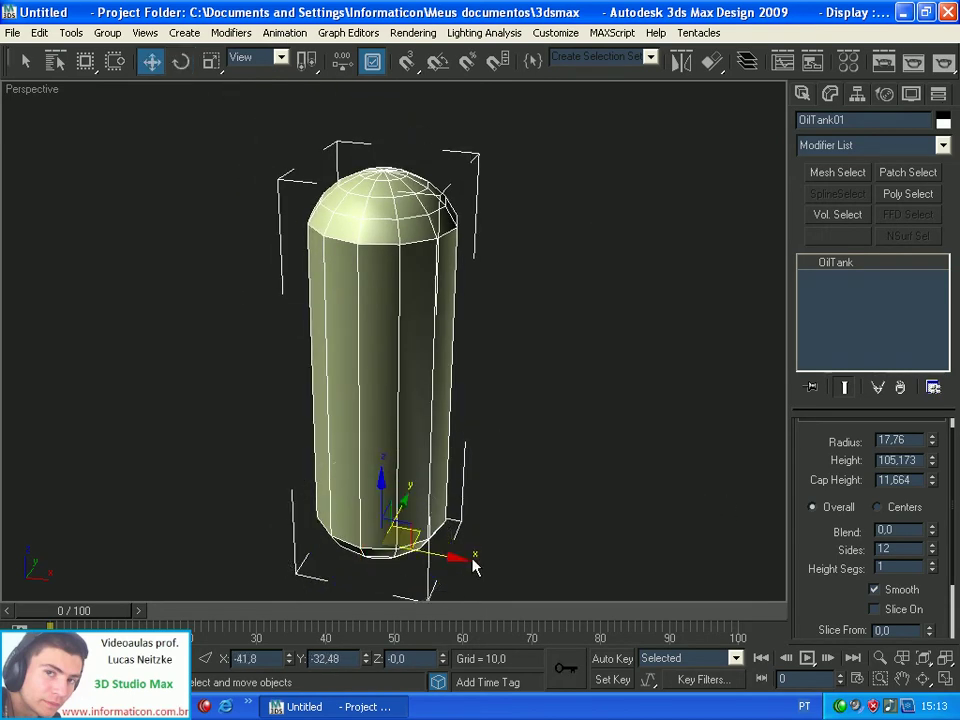
Compare the Overall and Centers height modes on the tall oil tank
left_click(900, 508)
left_click(838, 508)
left_click(898, 508)
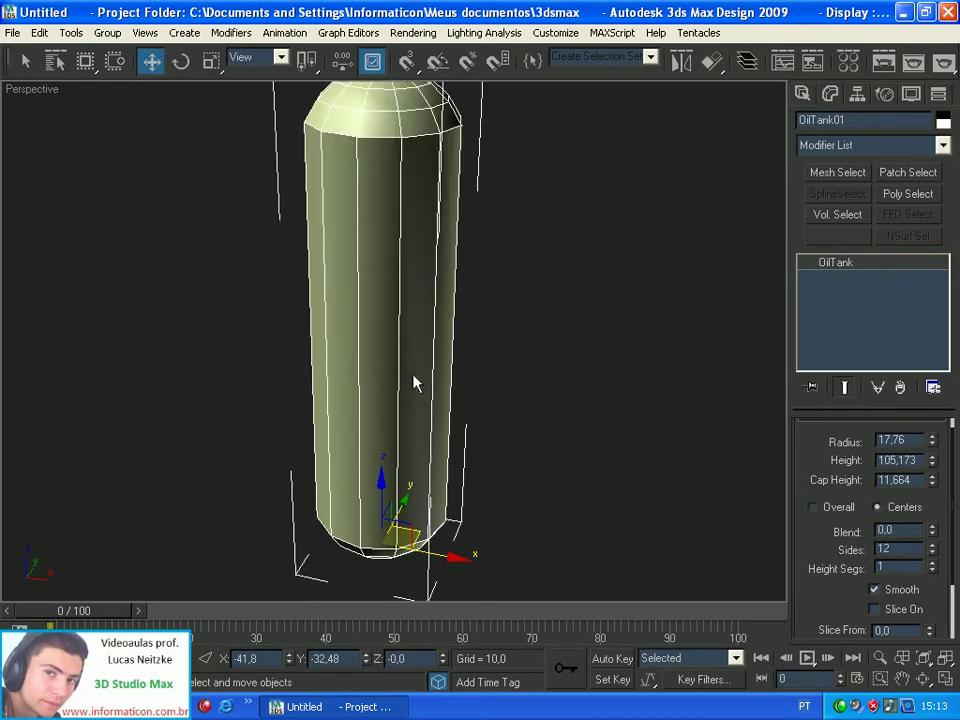
left_click(838, 508)
left_click(879, 507)
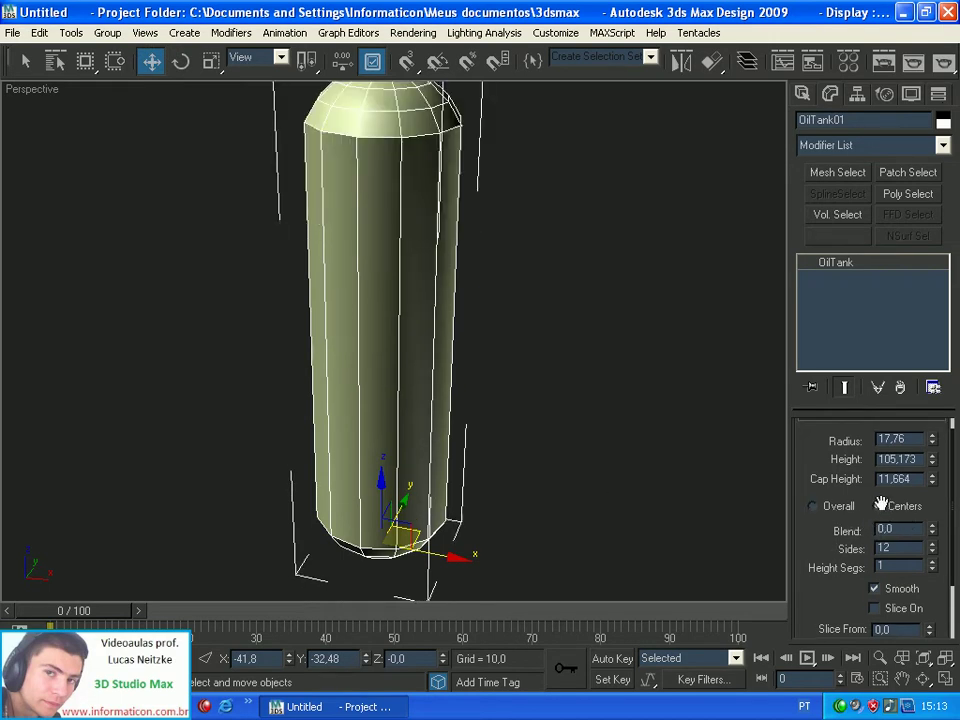
left_click(838, 507)
left_click(900, 507)
Reduce the oil tank's height to 31,552 and compare the Overall and Centers height modes, ending on Overall
left_click_drag(932, 459, 932, 512)
left_click(840, 507)
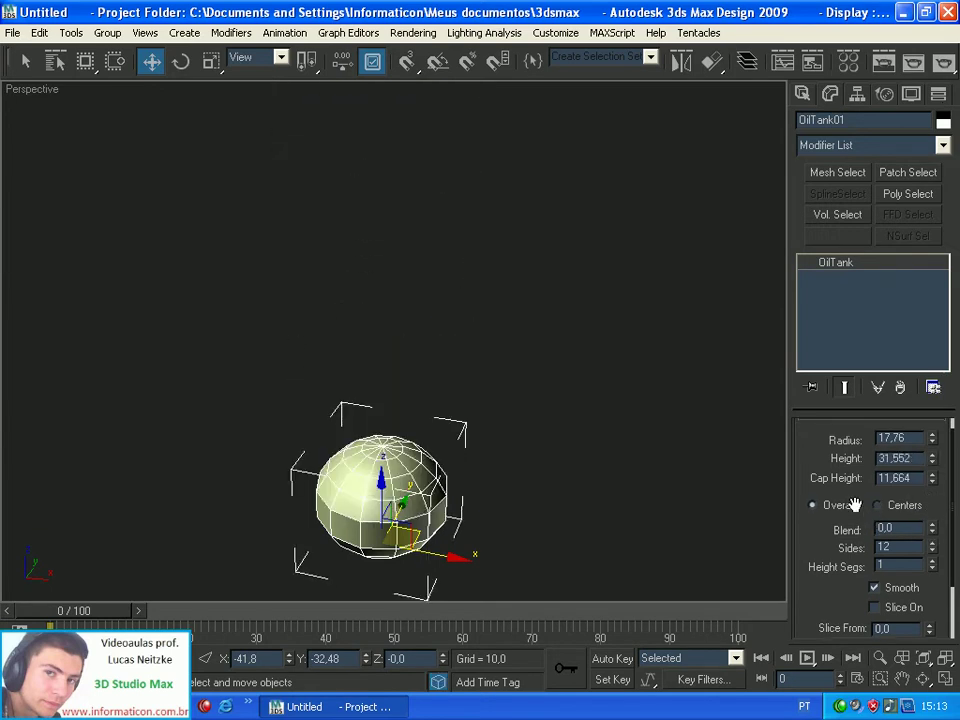
left_click(879, 507)
left_click(838, 507)
left_click(888, 508)
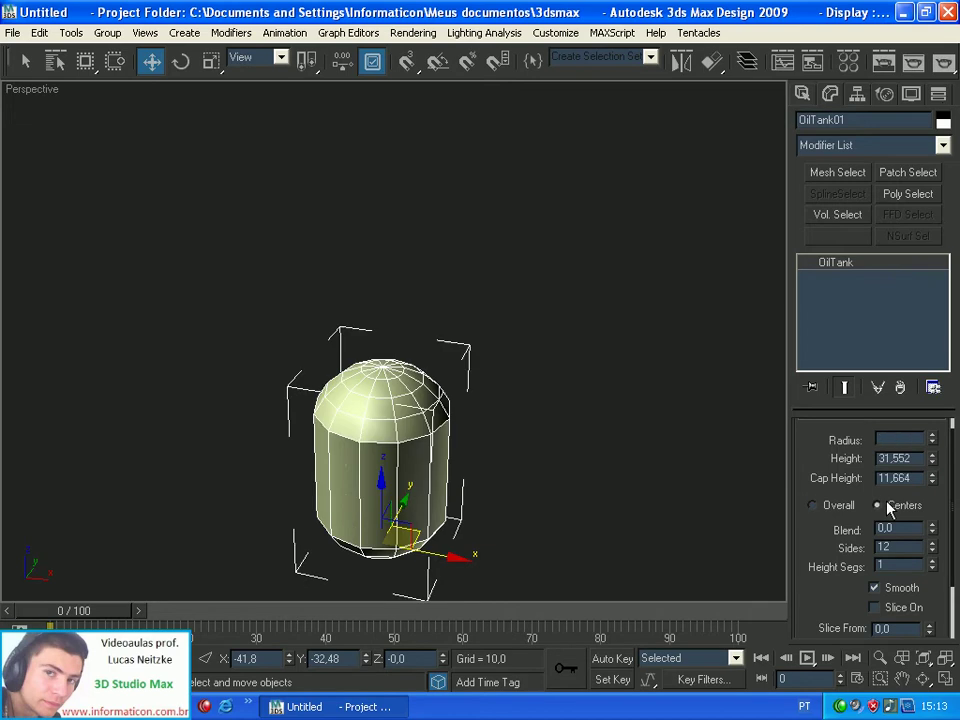
left_click(840, 507)
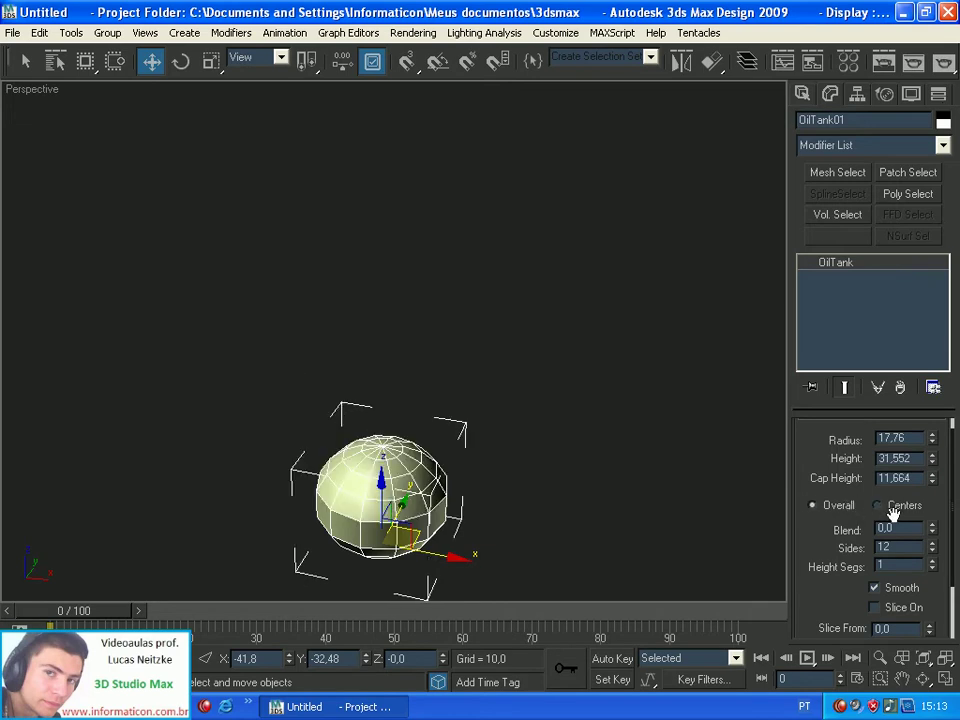
Set the oil tank's height to 55,847 and cap height to 5,949, and increase its blend to about 1,3
left_click_drag(931, 478, 933, 392)
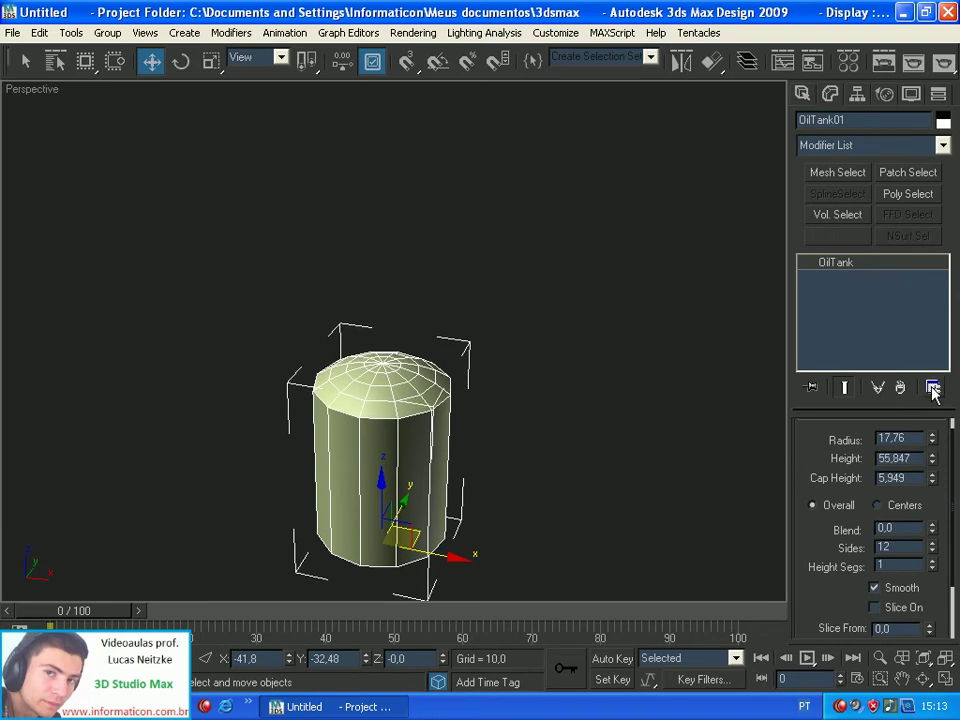
left_click_drag(930, 537, 869, 412)
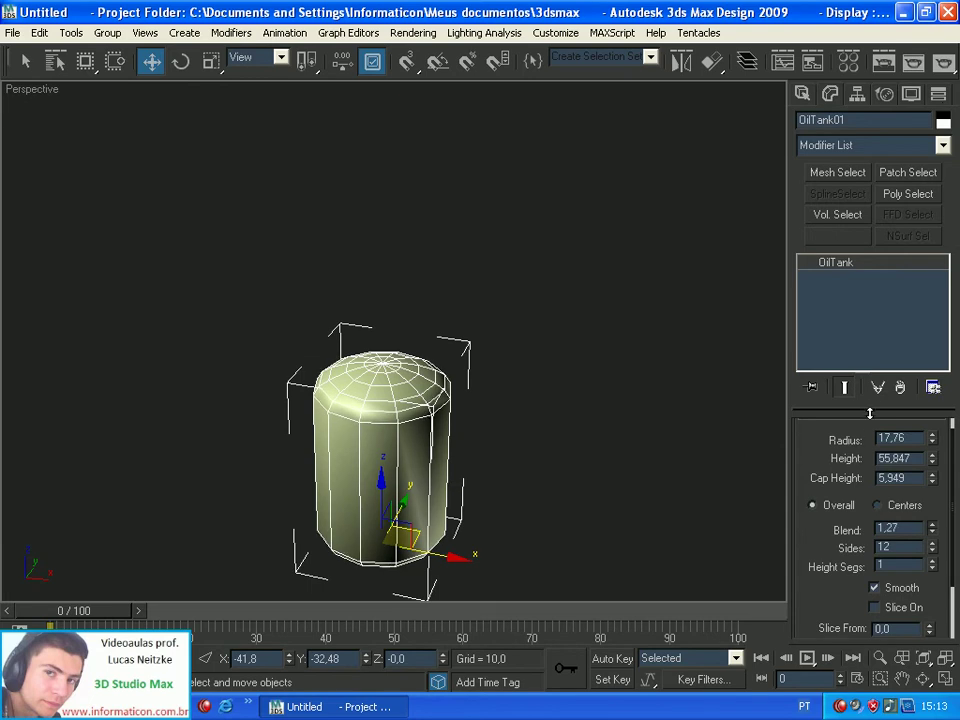
Try three sides on the oil tank, raise the count to 27, and set its height segments to 7
left_click_drag(933, 555, 760, 566)
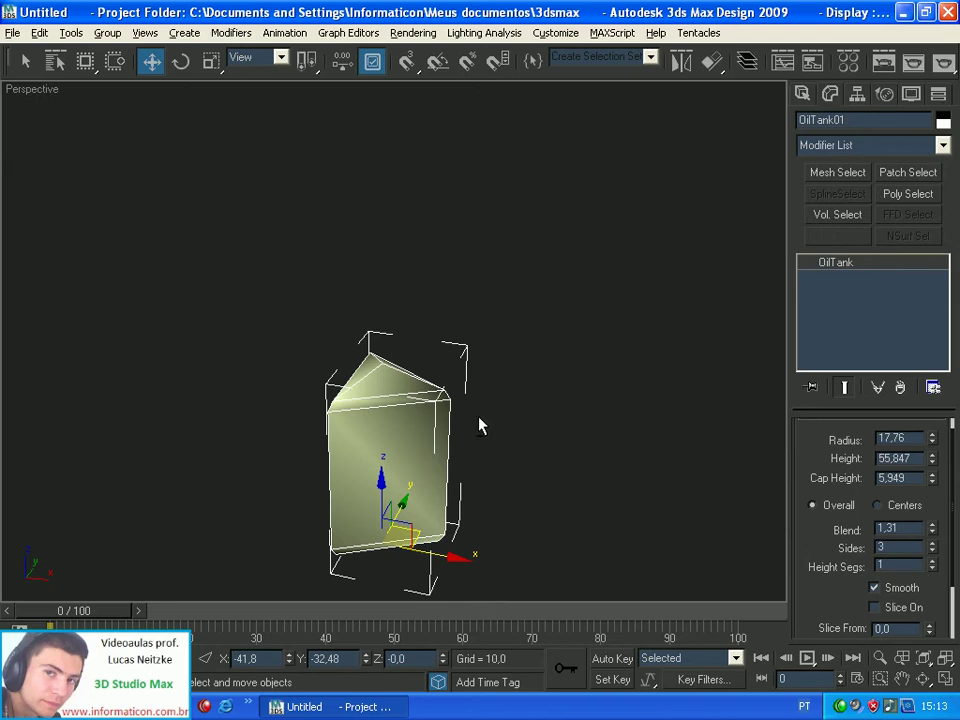
middle_click_drag(480, 424, 435, 336, "alt")
left_click_drag(933, 547, 672, 385)
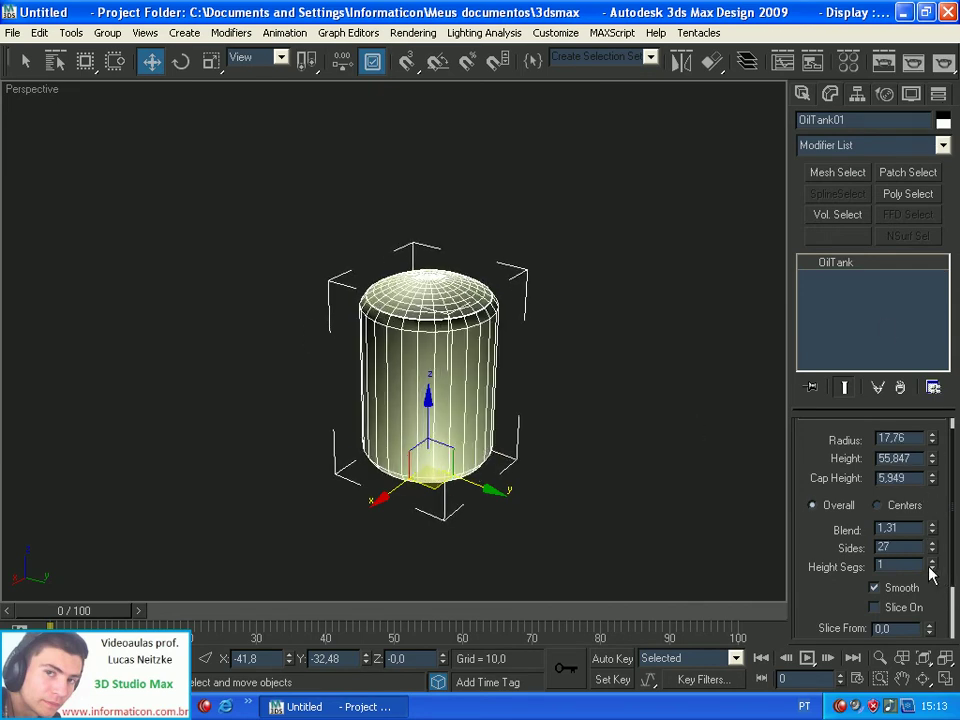
left_click_drag(935, 570, 916, 505)
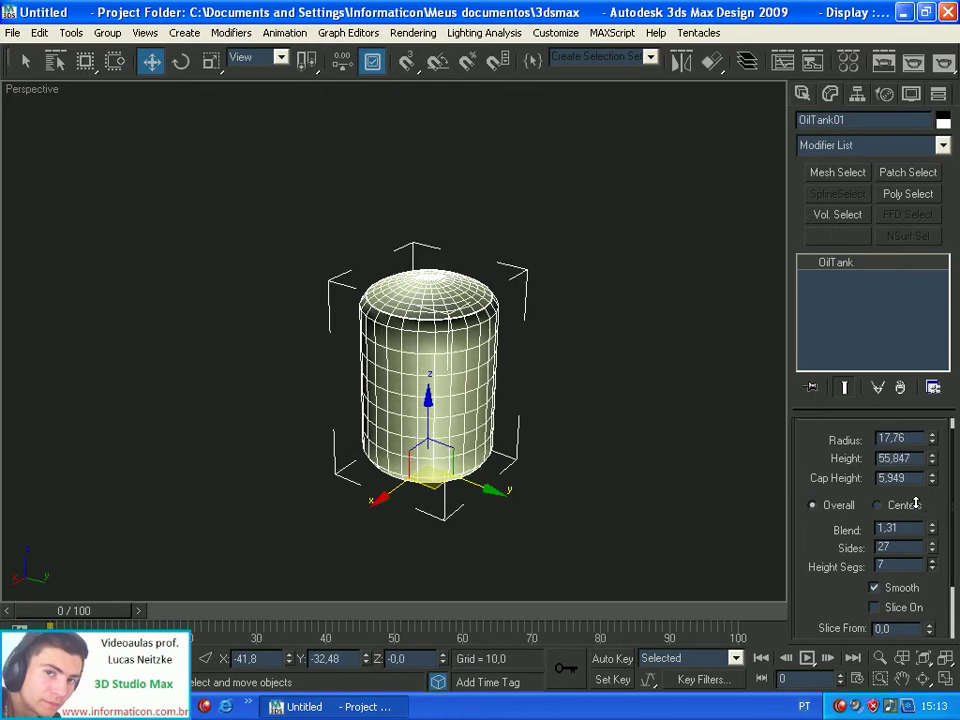
Hide the edged faces in the viewport and toggle the oil tank's smoothing off and on to compare the shading
key("F4")
left_click(903, 594)
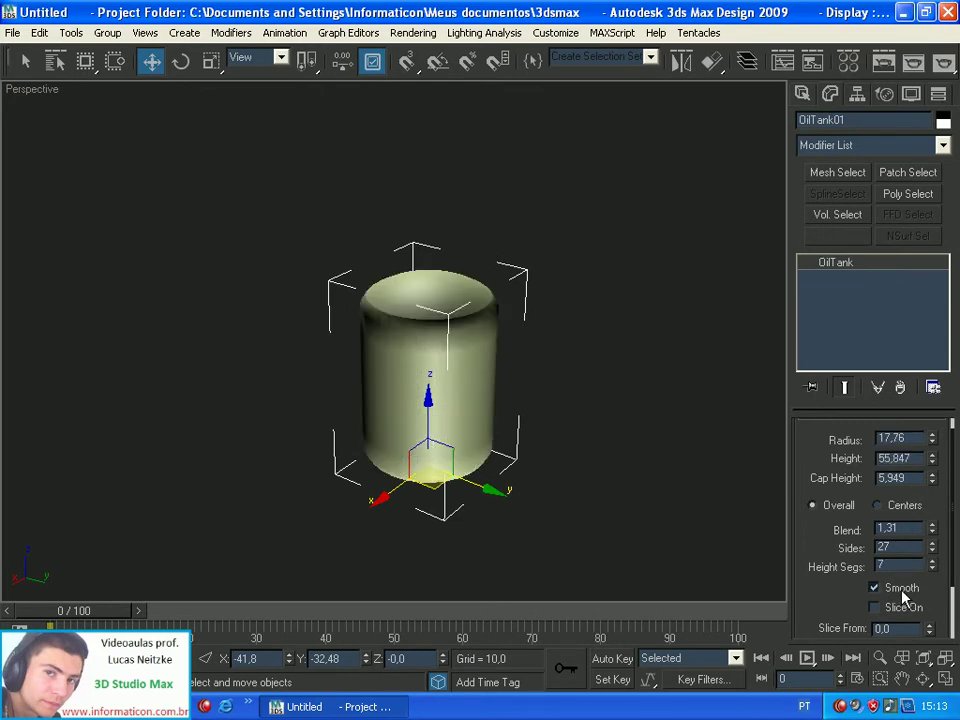
left_click(903, 594)
Enable slicing on the oil tank, from 103,5 to -224,5, and view the cut faces
scroll(800, 480, "down", 3)
left_click(903, 541)
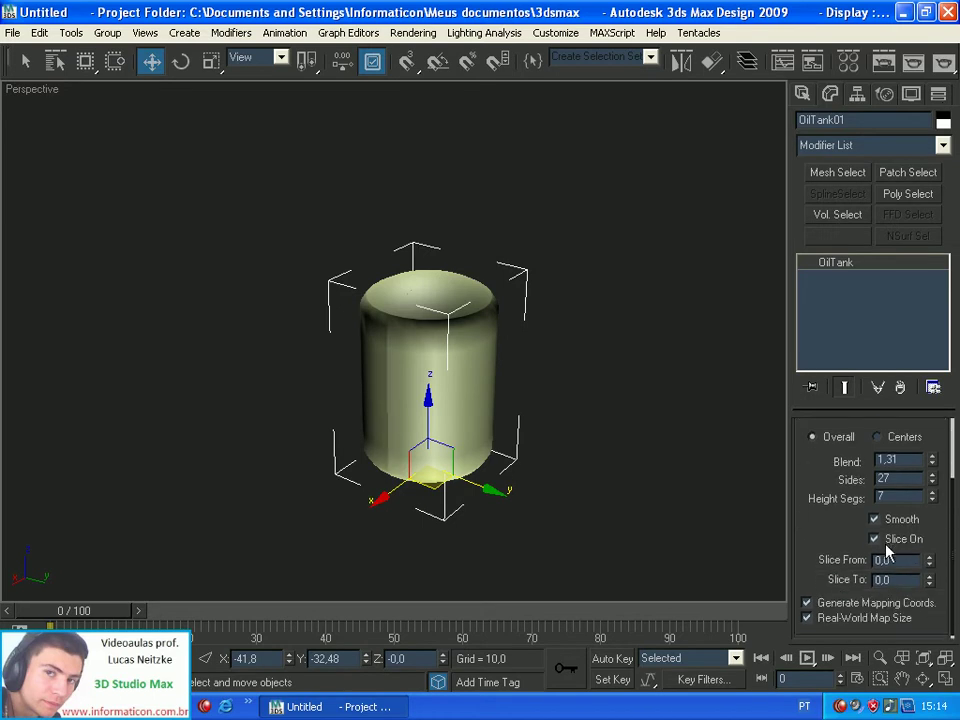
left_click_drag(929, 563, 930, 406)
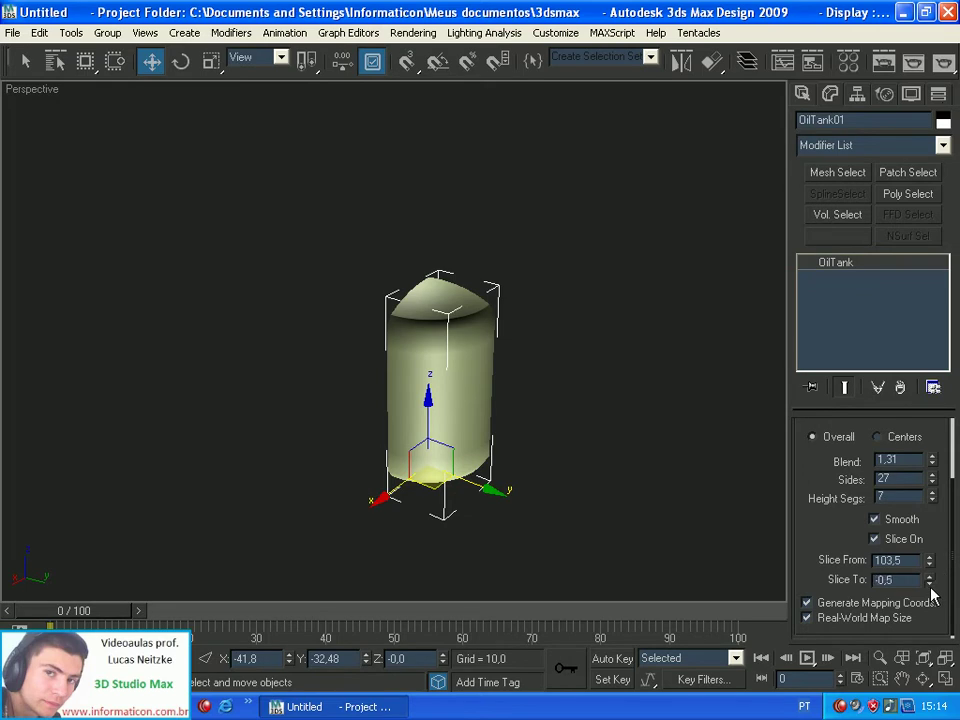
left_click_drag(931, 594, 888, 298)
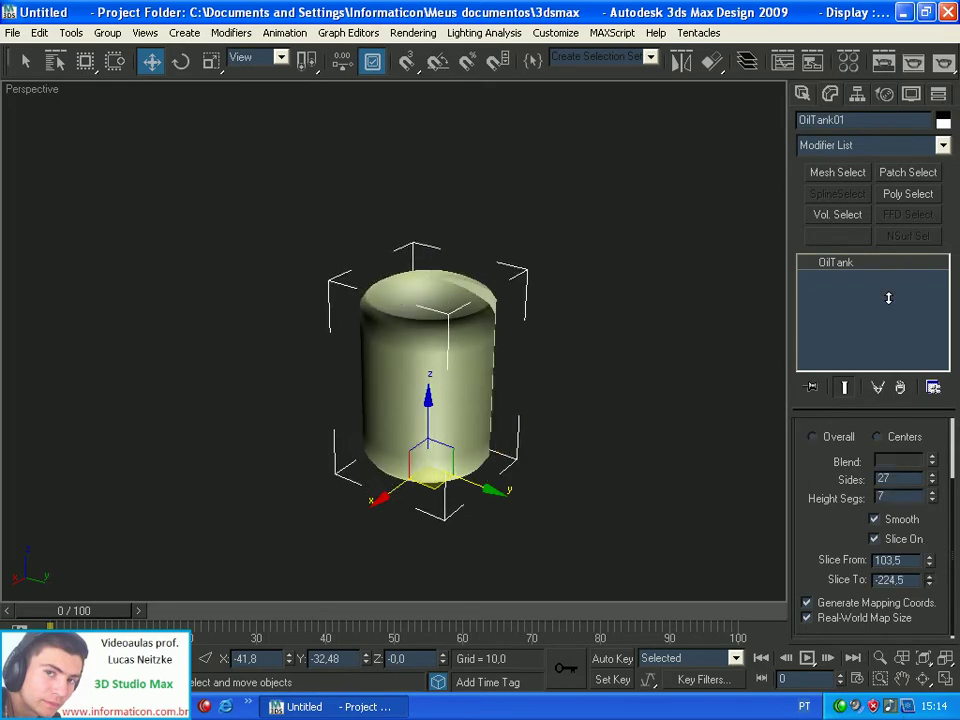
middle_click_drag(523, 184, 331, 299, "alt")
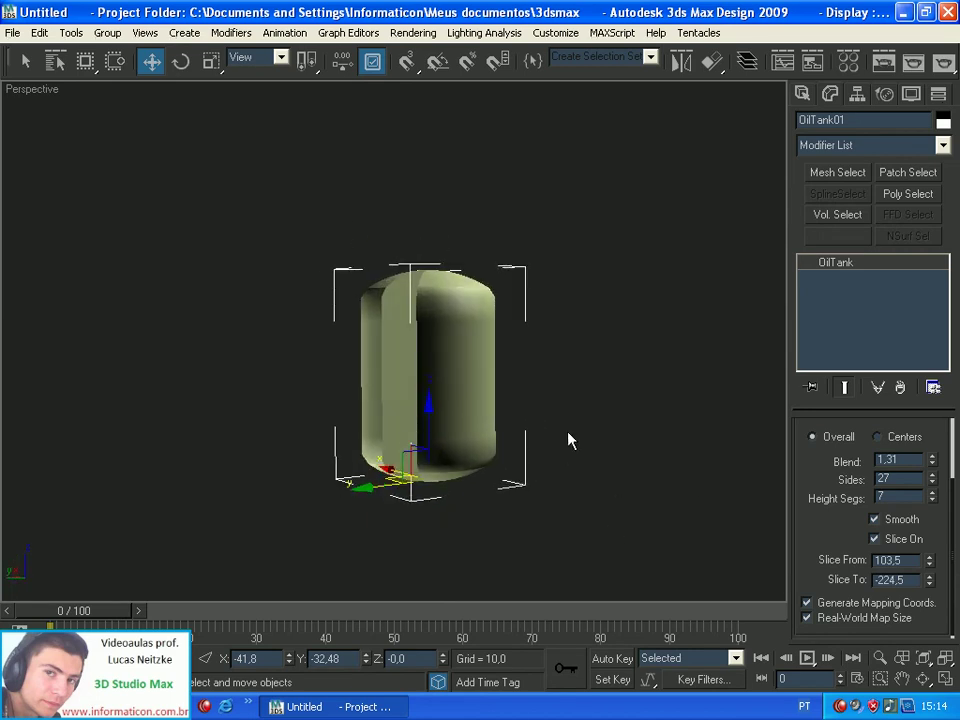
Delete the oil tank and create a spindle with radius 26,215, height 102,594 and cap height 3,14
key("Delete")
left_click(806, 93)
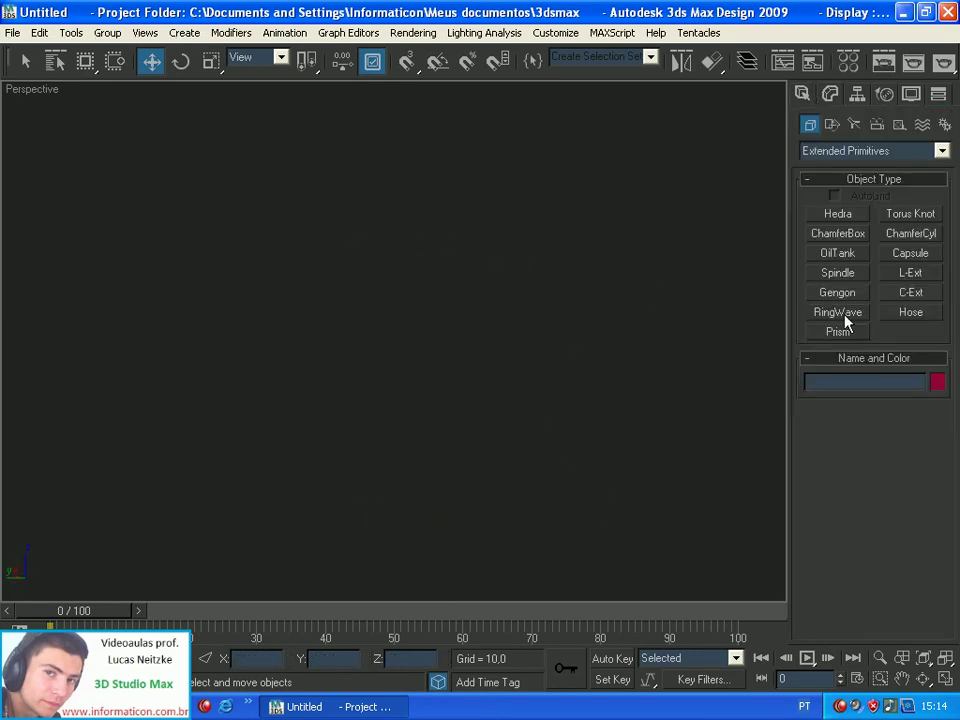
left_click(839, 274)
mouse_move(360, 415)
left_mouse_down()
mouse_move(600, 420)
mouse_move(478, 420)
mouse_move(360, 395)
left_mouse_up()
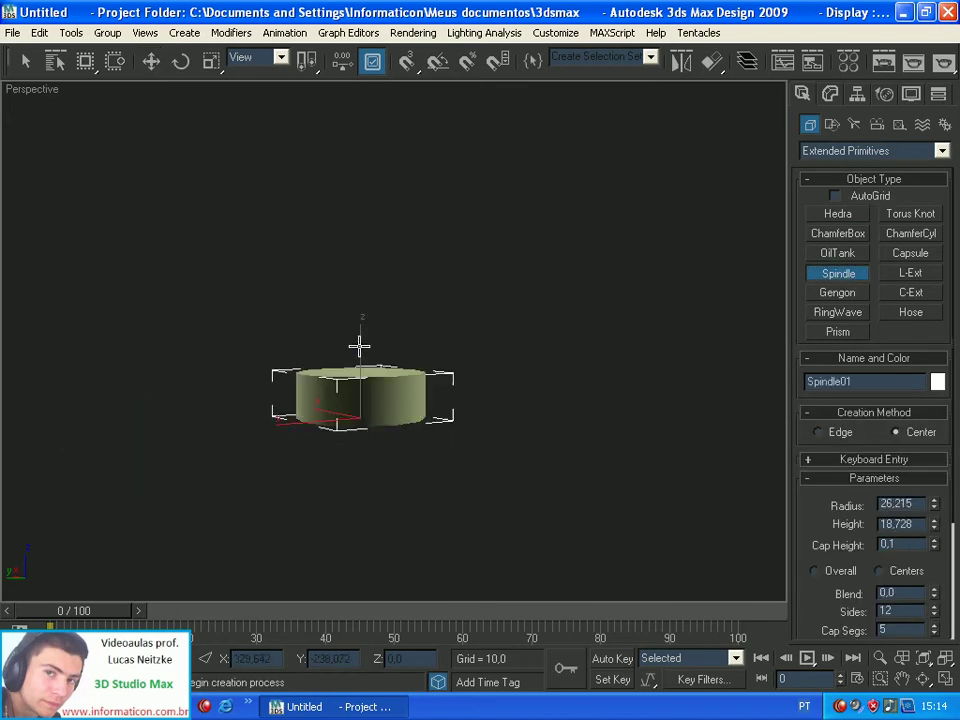
left_click(346, 200)
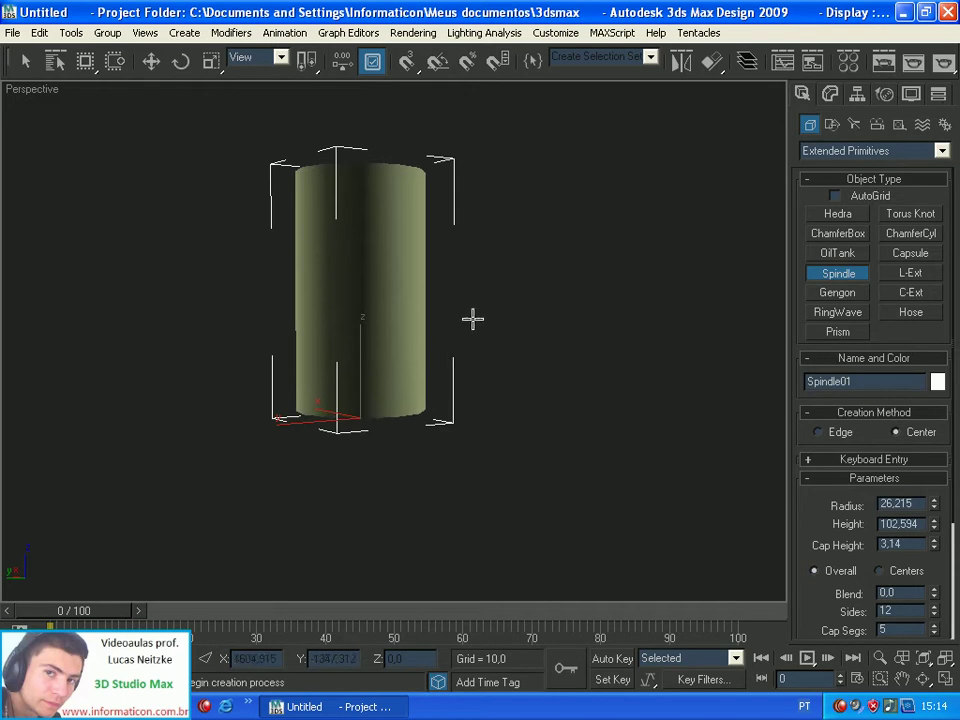
middle_click_drag(444, 315, 395, 331, "alt")
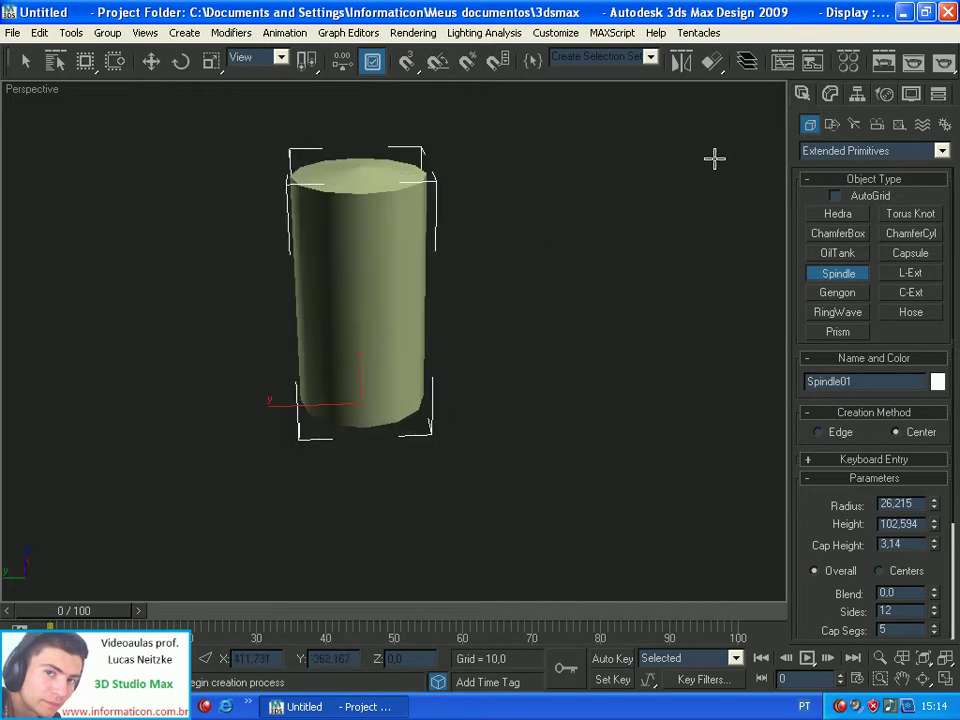
Set the spindle's radius to 21,496, height to 80,239 and cap height to 9,264
key("w")
left_click(829, 94)
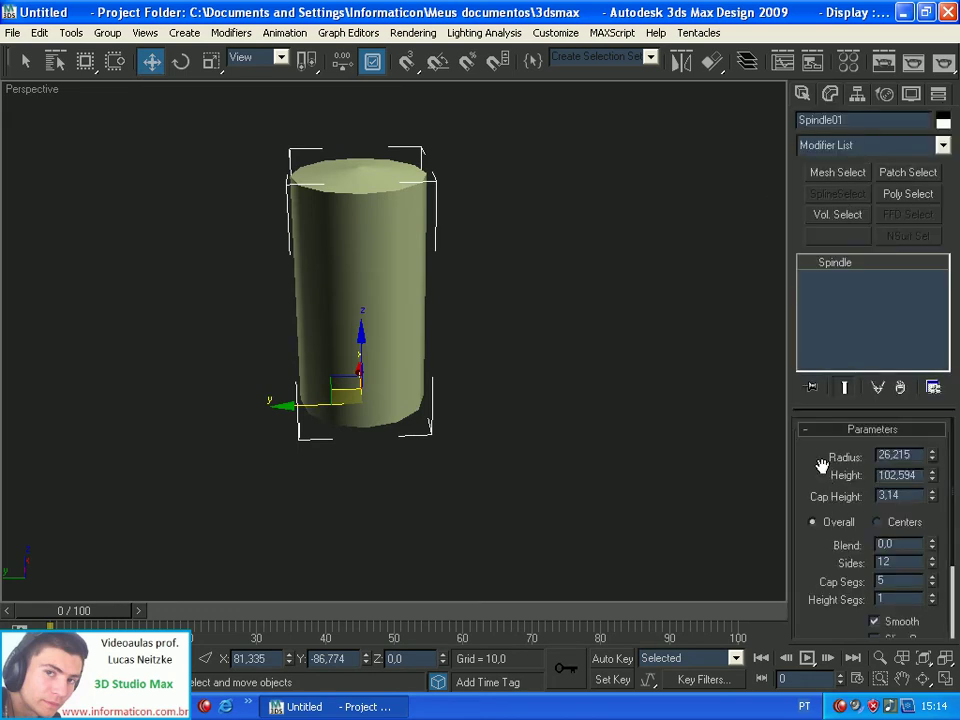
left_click_drag(821, 466, 911, 508)
left_click_drag(934, 456, 930, 487)
left_click_drag(901, 237, 910, 458)
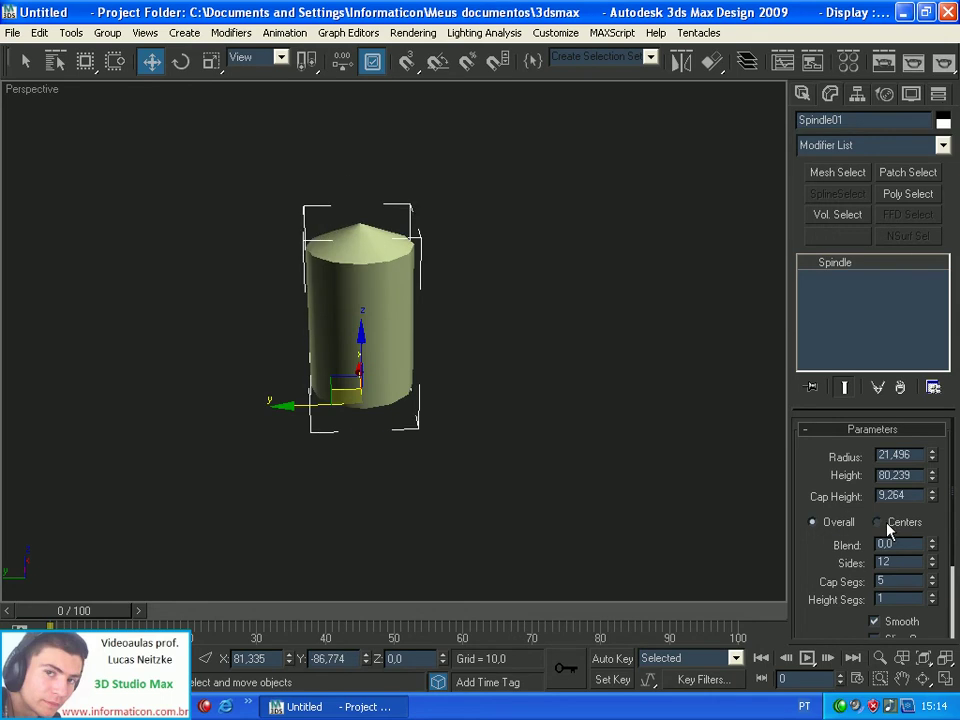
Experiment with the spindle's blend amount and set it to 1,01
scroll(805, 528, "down", 1)
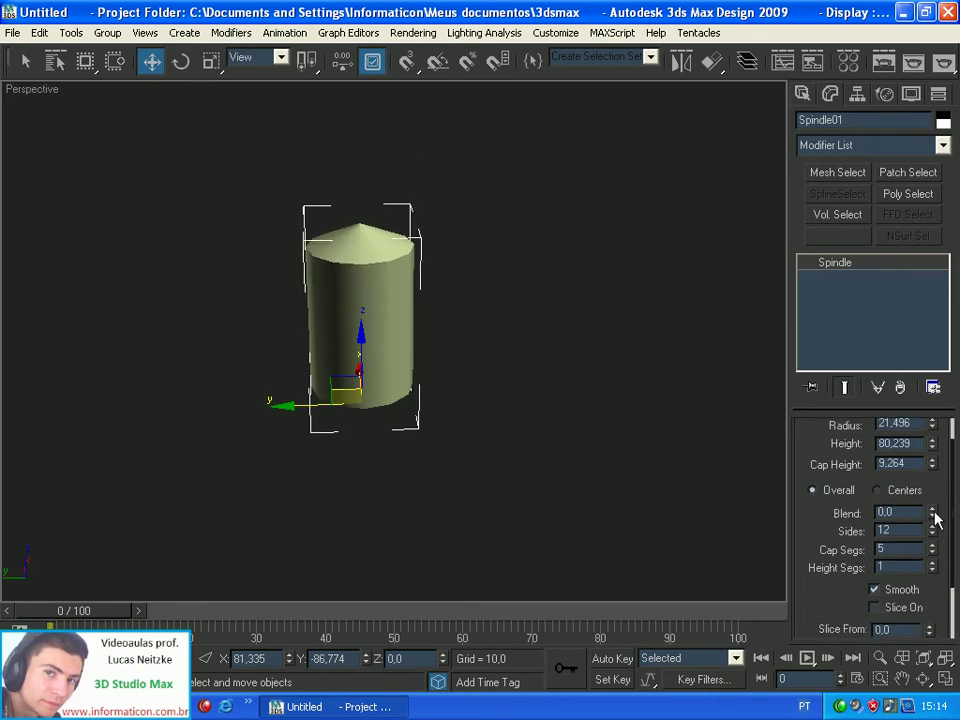
left_click_drag(935, 518, 934, 490)
left_click_drag(925, 304, 914, 370)
left_click_drag(915, 313, 919, 497)
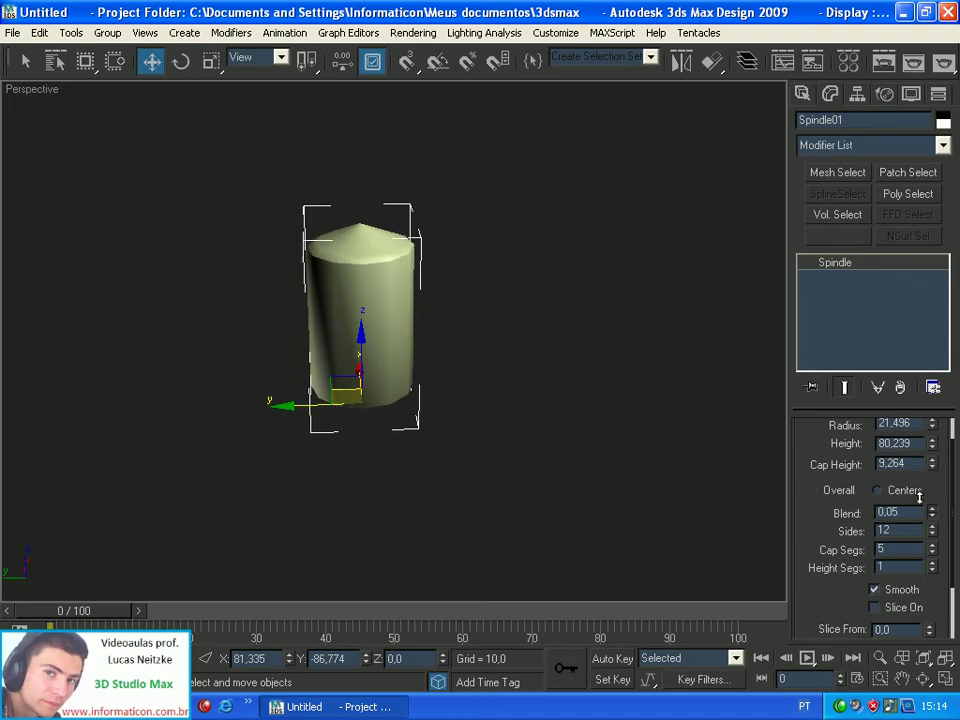
Show edged faces, try 10 cap segments on the spindle, and settle on 9 cap segments and 3 height segments
key("F4")
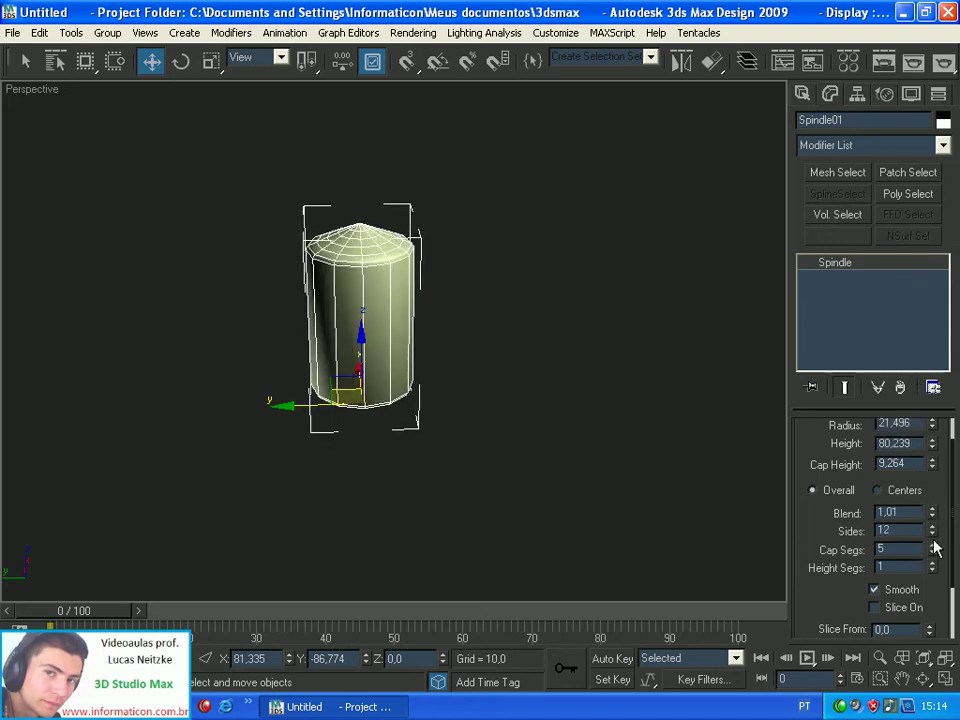
left_click_drag(930, 548, 925, 503)
scroll(375, 270, "up", 5)
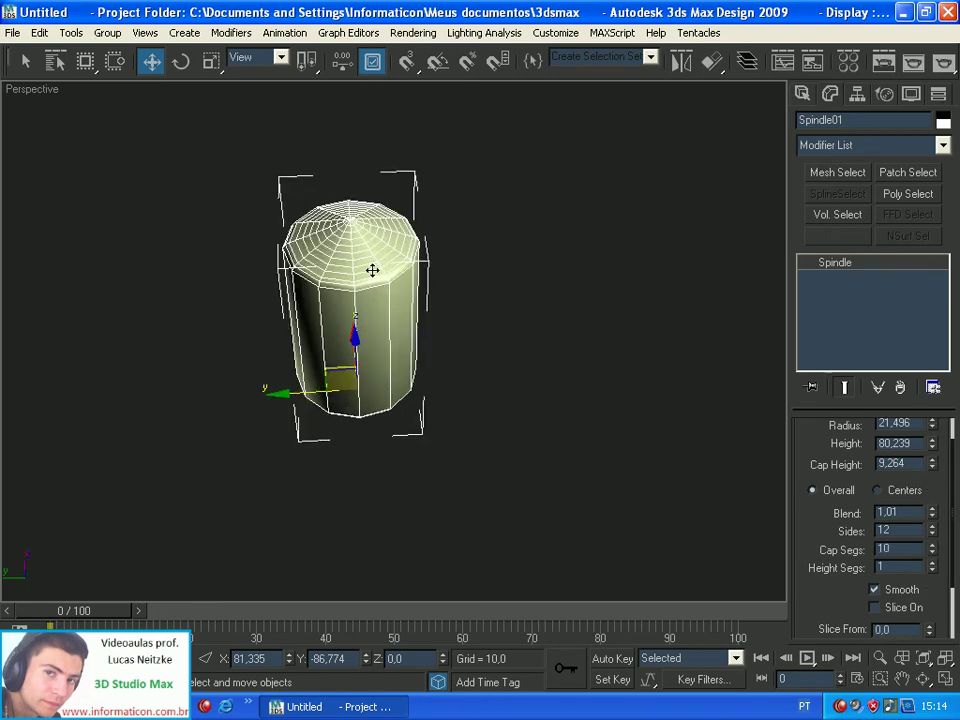
middle_click_drag(383, 329, 406, 421, "alt")
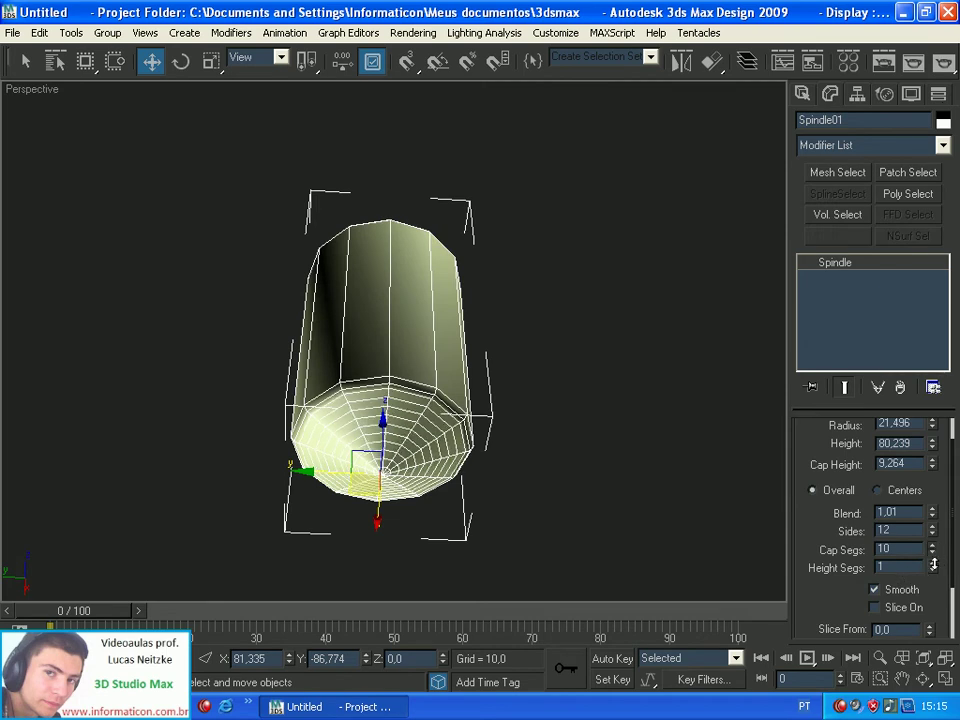
left_click_drag(933, 554, 690, 521)
middle_click_drag(690, 521, 750, 542, "alt")
left_click_drag(852, 590, 858, 560)
Toggle the spindle's smoothing off and on to compare the shading, leaving it on
left_click(895, 563)
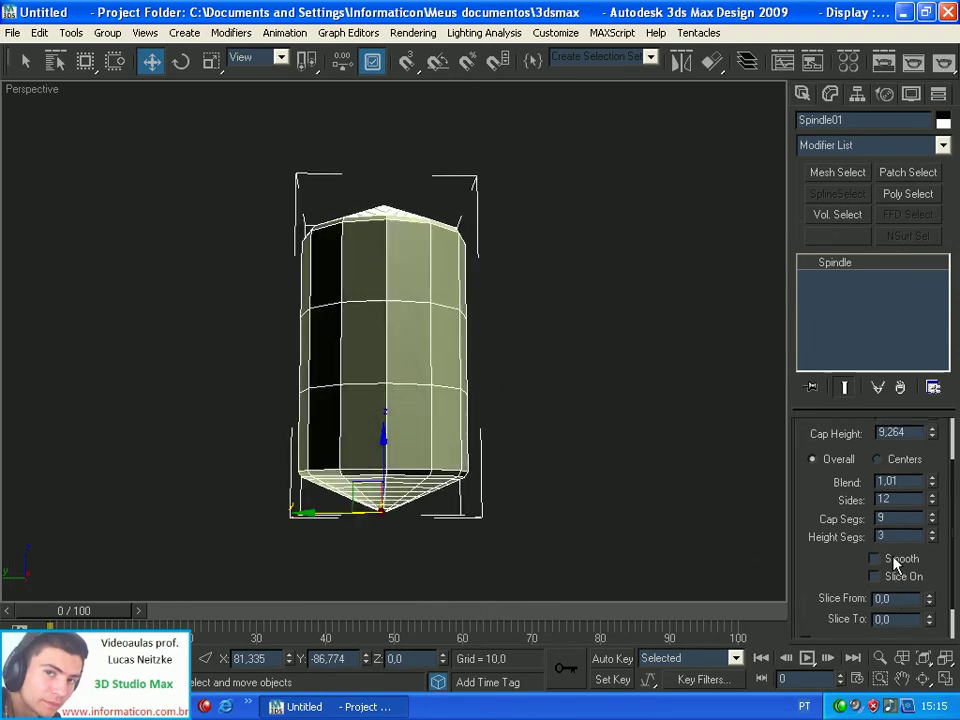
left_click(895, 563)
left_click(895, 563)
left_click(895, 563)
Enable slicing on the spindle, adjust it to run from 87,0 to 215,5, and view the cut from several angles
left_click(890, 577)
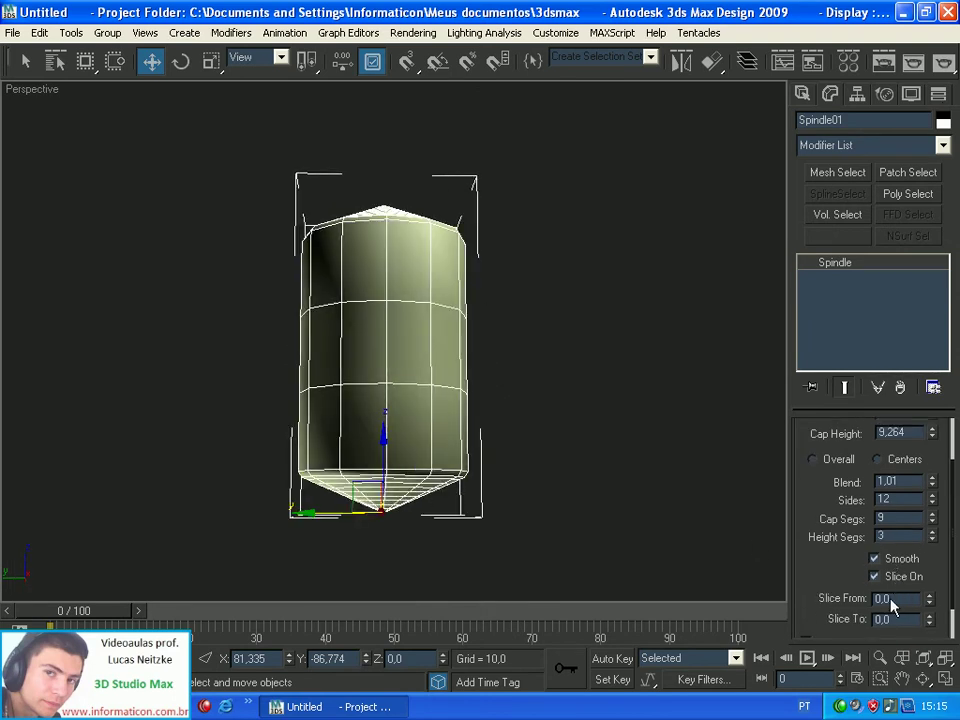
left_click_drag(933, 617, 455, 393)
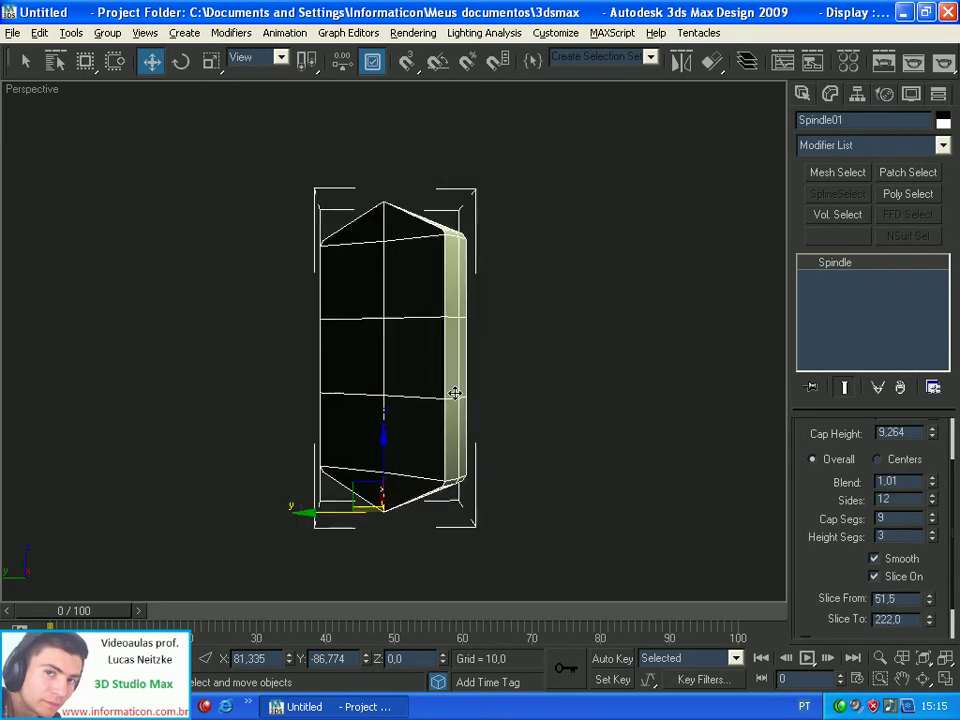
middle_click_drag(455, 393, 667, 531, "alt")
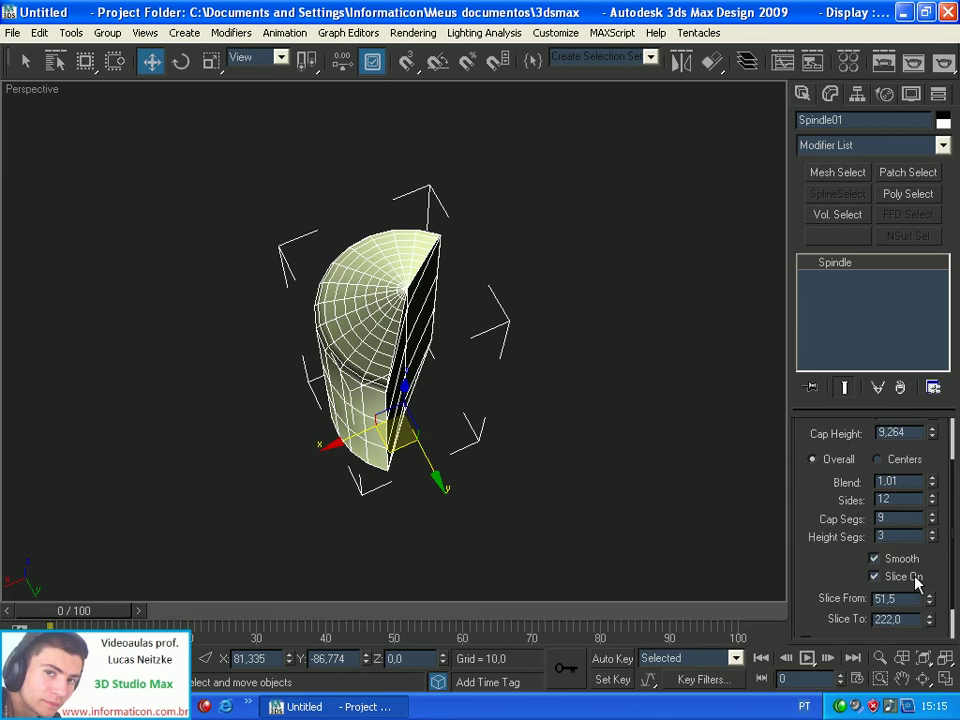
left_click_drag(929, 604, 929, 630)
middle_click_drag(463, 490, 350, 448, "alt")
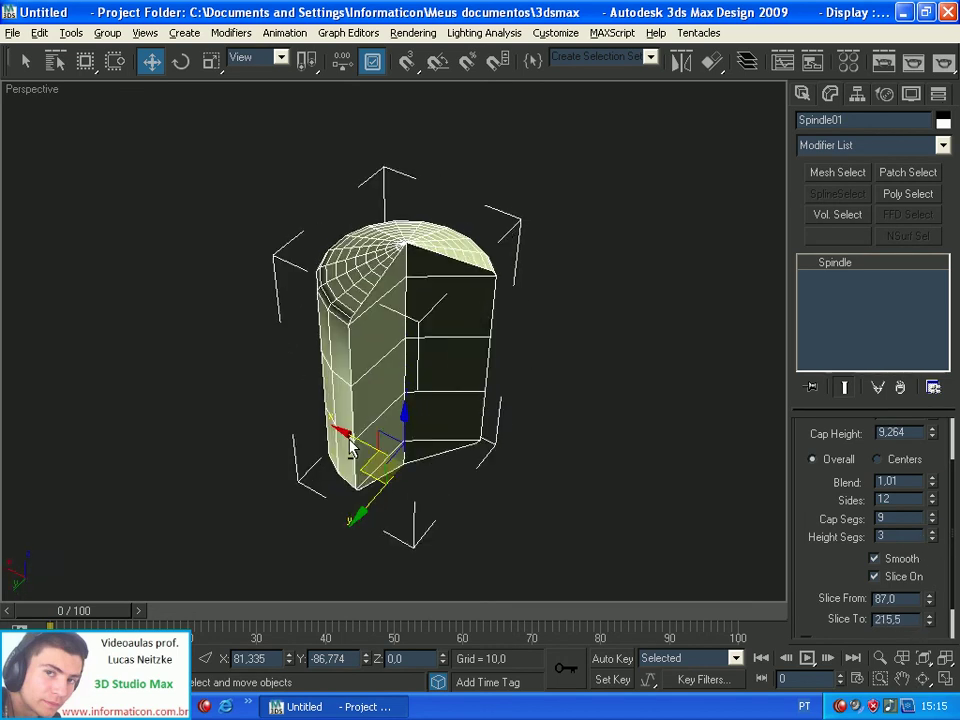
Delete the spindle and create a five-sided gengon with radius 28,985, height 90,187 and fillet 6,997
key("Delete")
left_click(802, 95)
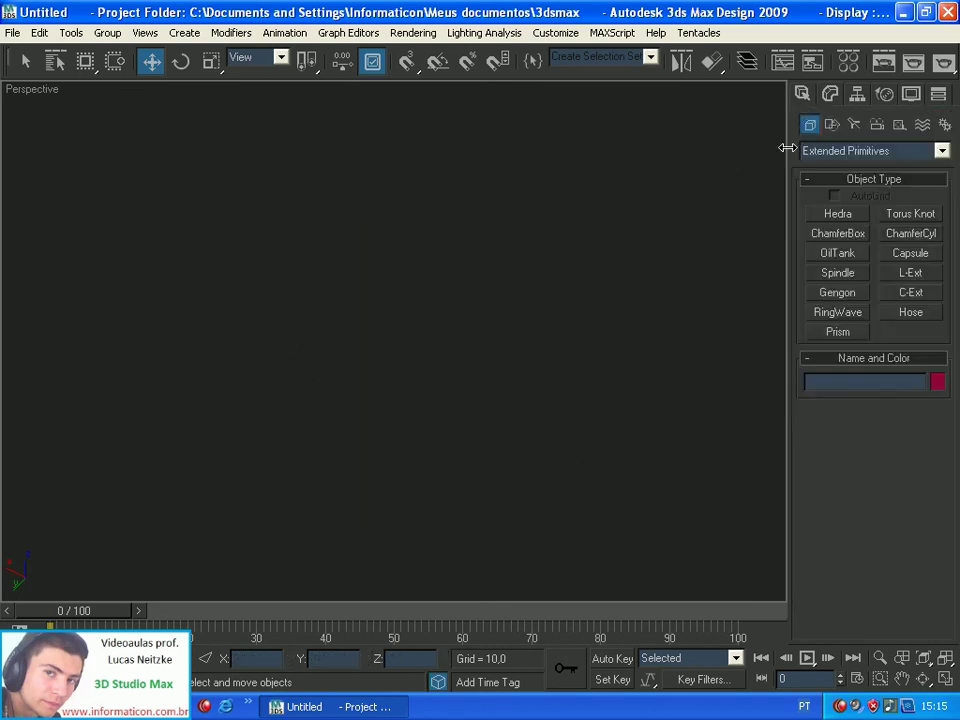
left_click(843, 294)
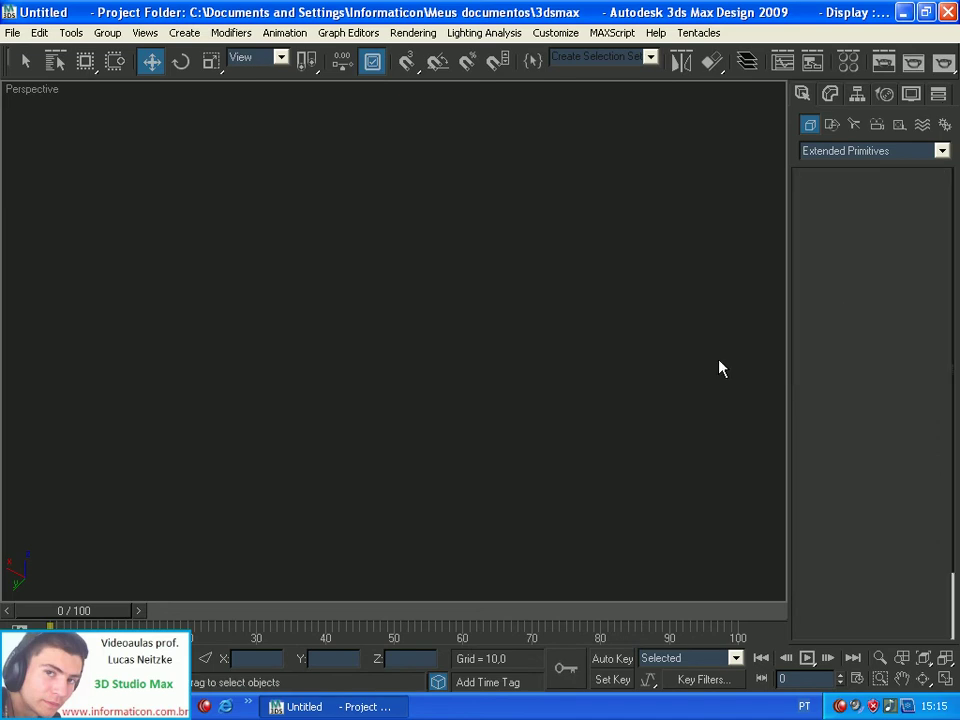
left_click_drag(377, 497, 391, 418)
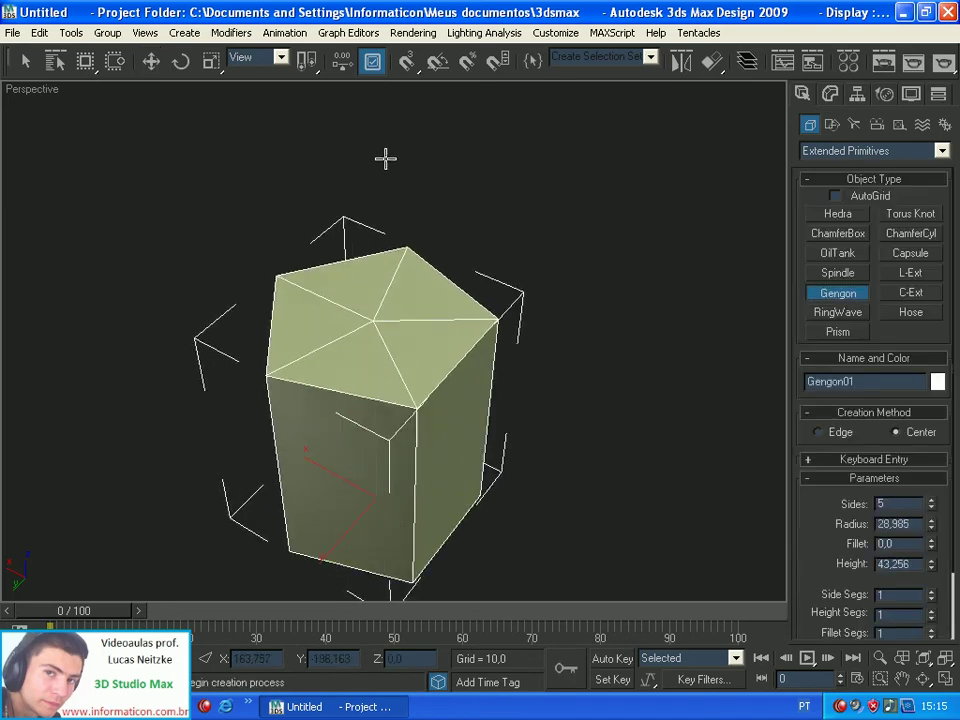
left_click(386, 122)
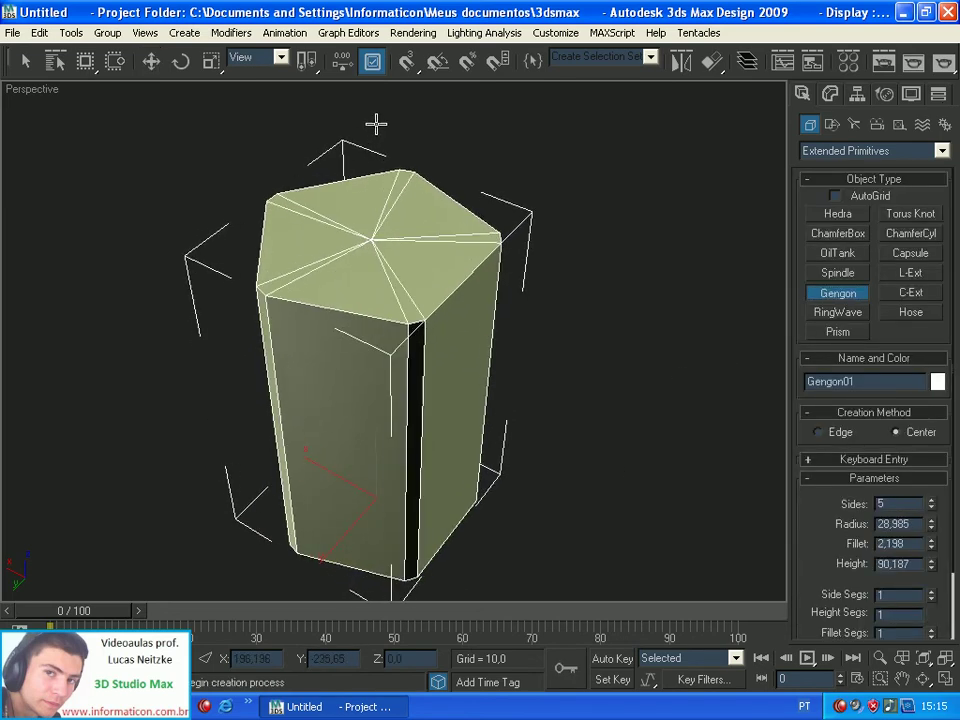
left_click(369, 137)
key("w")
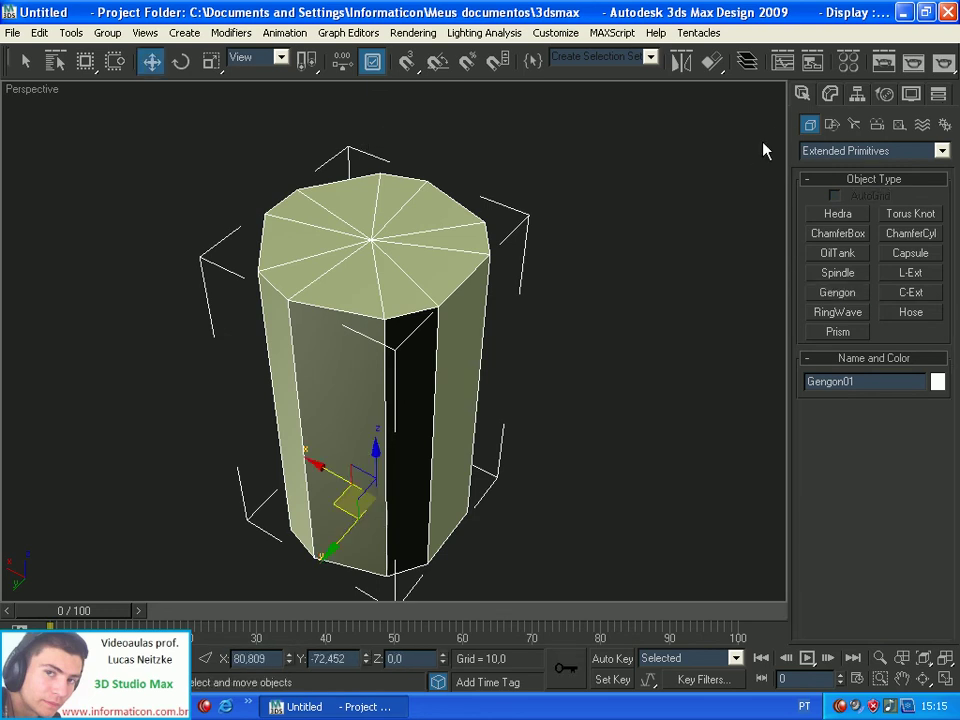
Try 3 and 12 sides on the gengon, and set its number of sides to 7
left_click(829, 95)
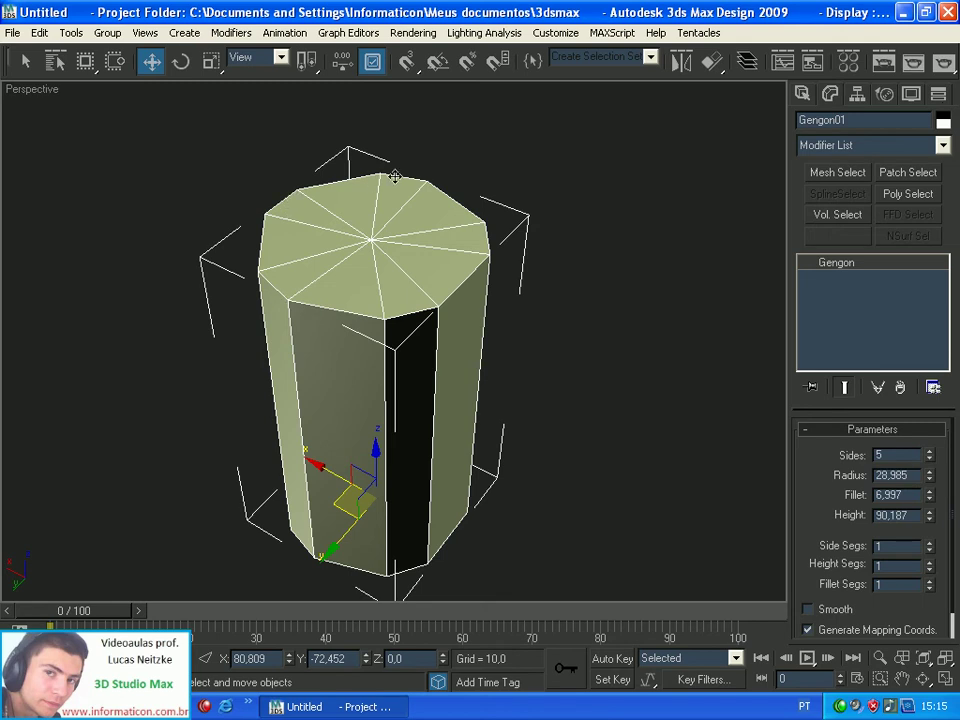
left_click(930, 459)
left_click(930, 459)
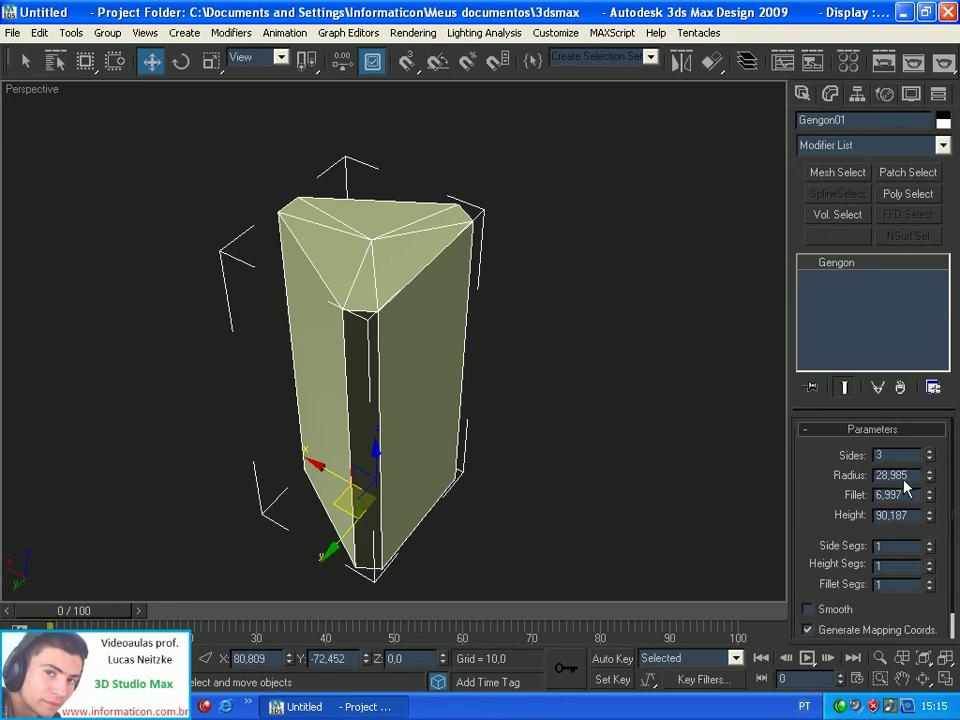
left_click_drag(930, 457, 927, 181)
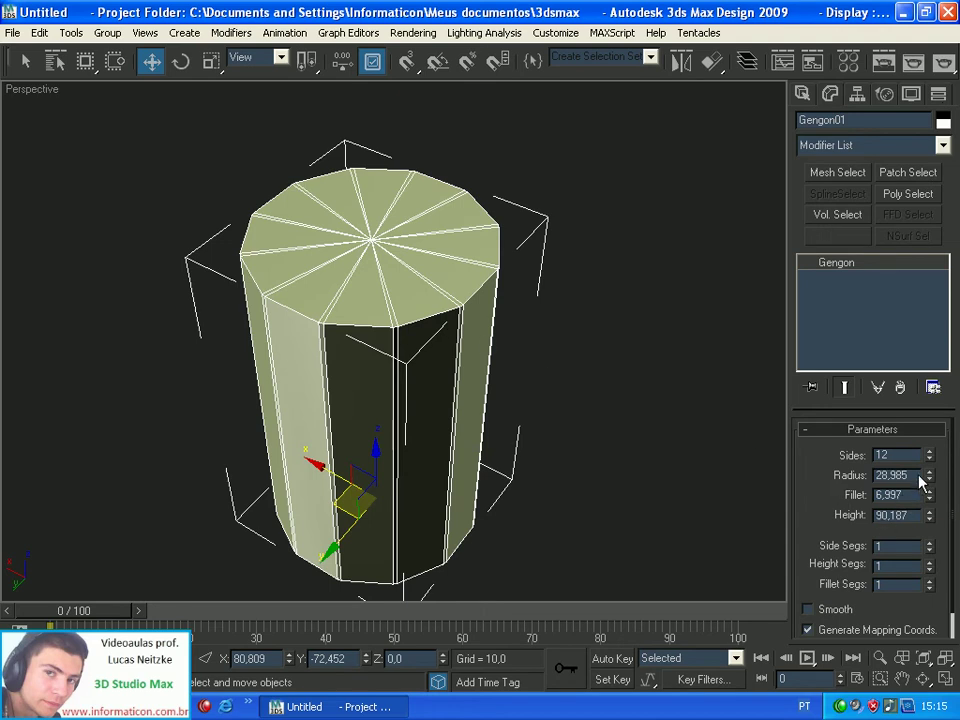
type("7")
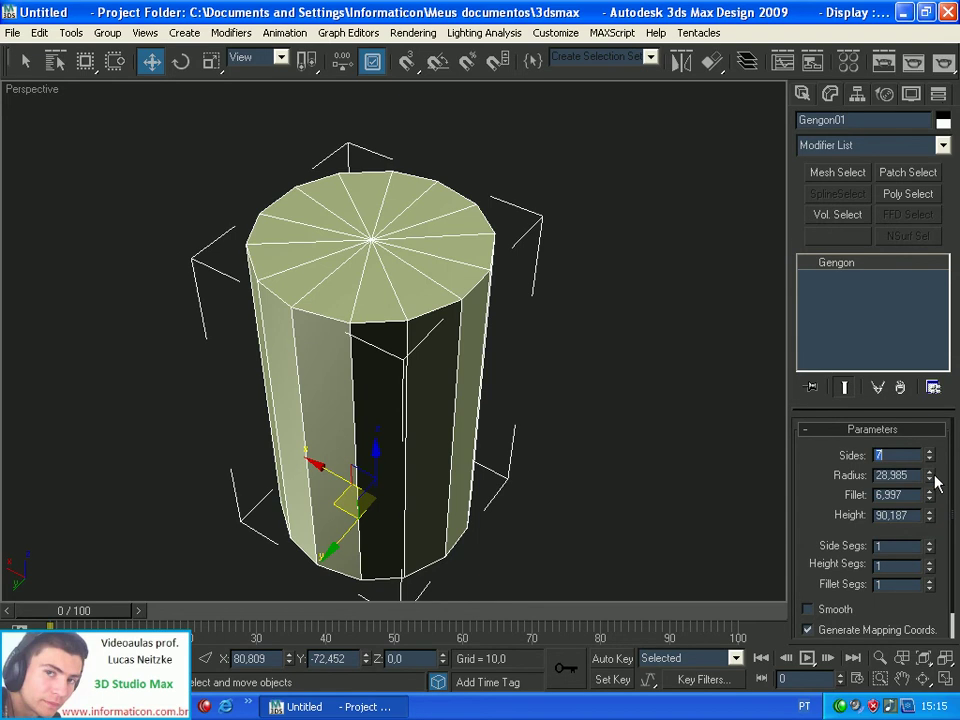
Adjust the gengon to radius 30,435, fillet 5,5 and height 82,071, and give it 5 side segments
mouse_move(932, 481)
left_mouse_down()
mouse_move(932, 500)
mouse_move(932, 450)
mouse_move(932, 490)
left_mouse_up()
left_click_drag(903, 563, 932, 650)
left_click_drag(929, 518, 913, 482)
scroll(820, 502, "down", 1)
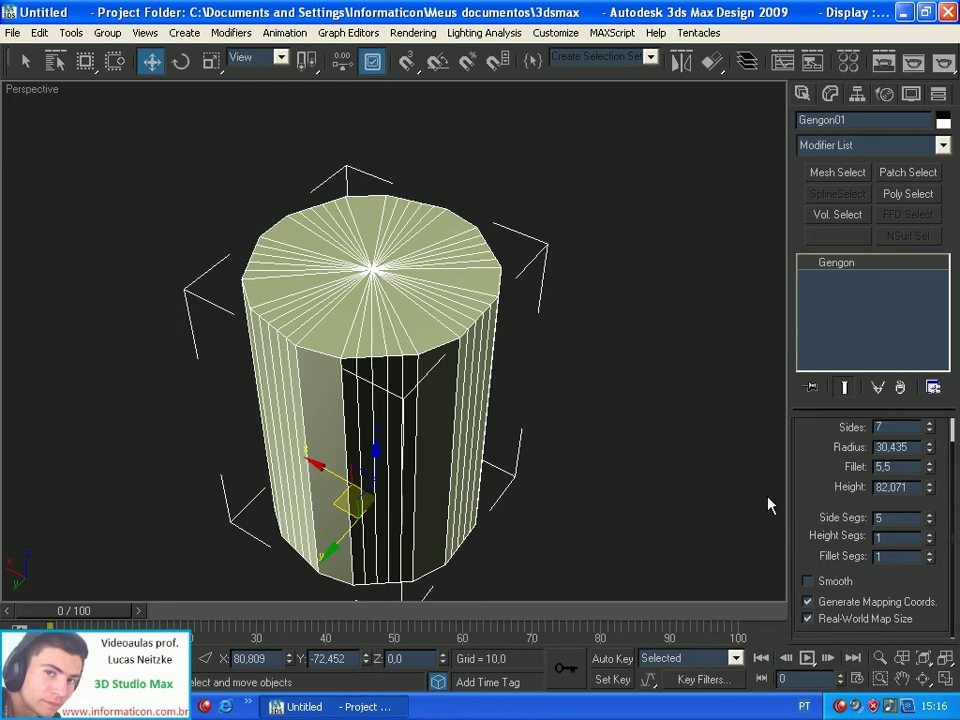
Try 5 height segments and 0 fillet segments on the gengon, and settle on 7 fillet segments with 1 side and 1 height segment
left_click_drag(929, 541, 935, 566)
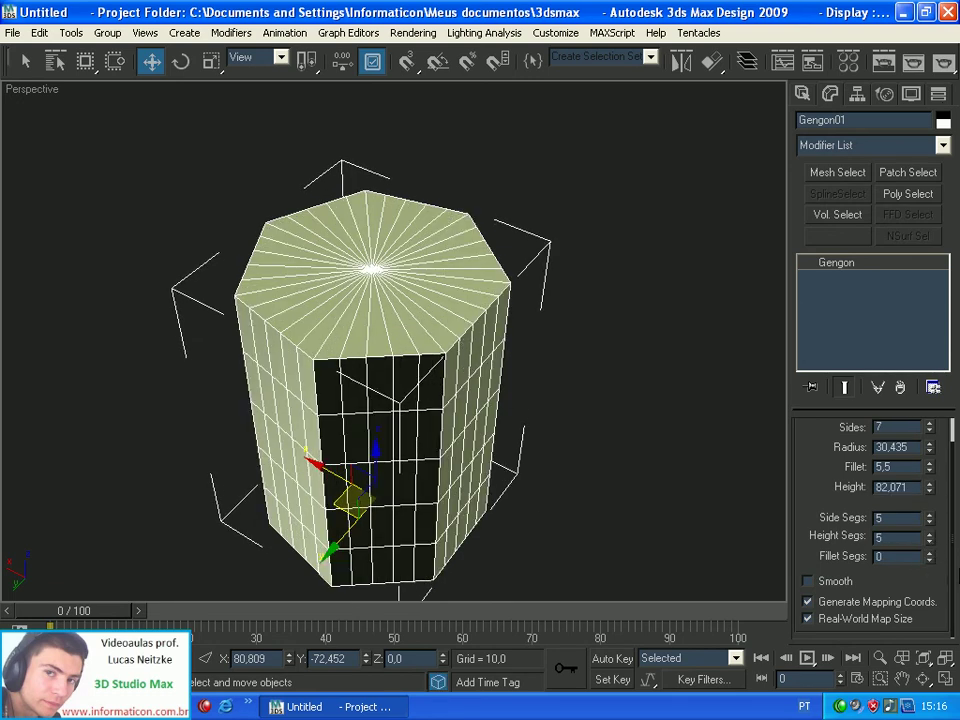
left_click_drag(935, 563, 929, 488)
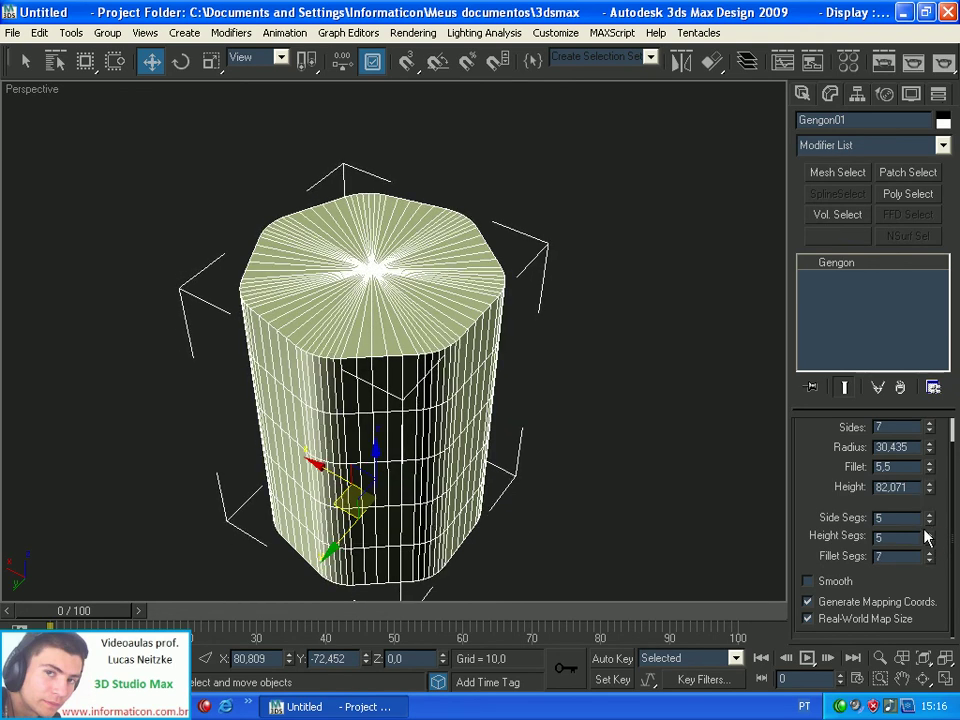
left_click_drag(930, 543, 930, 565)
left_click_drag(929, 519, 930, 595)
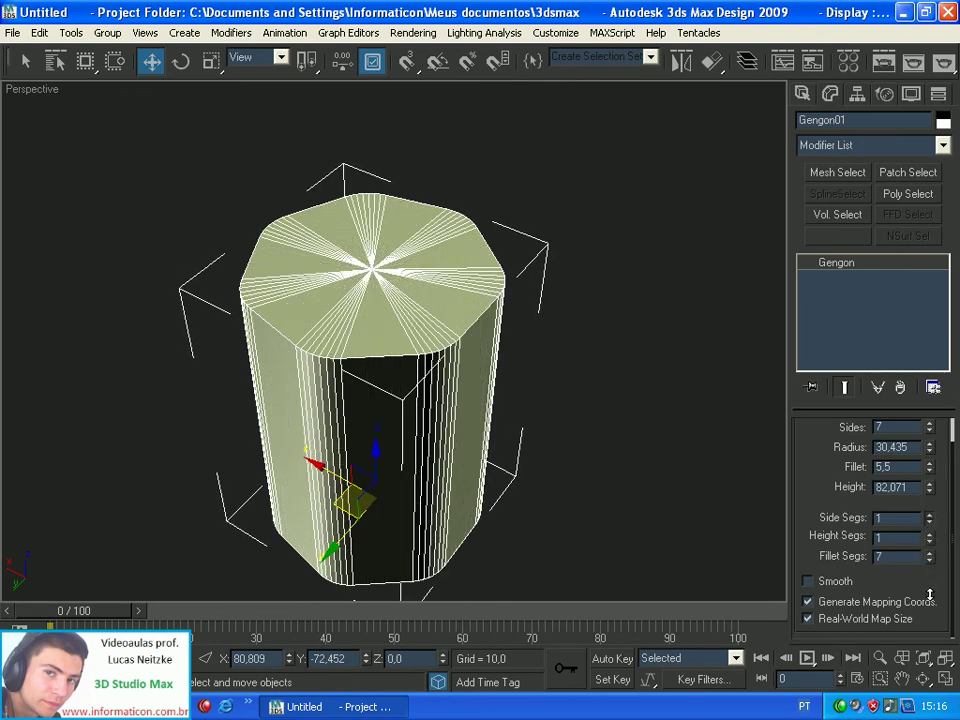
Render the gengon with smoothing on and again with it off to compare the shading, leaving smoothing off
left_click(835, 582)
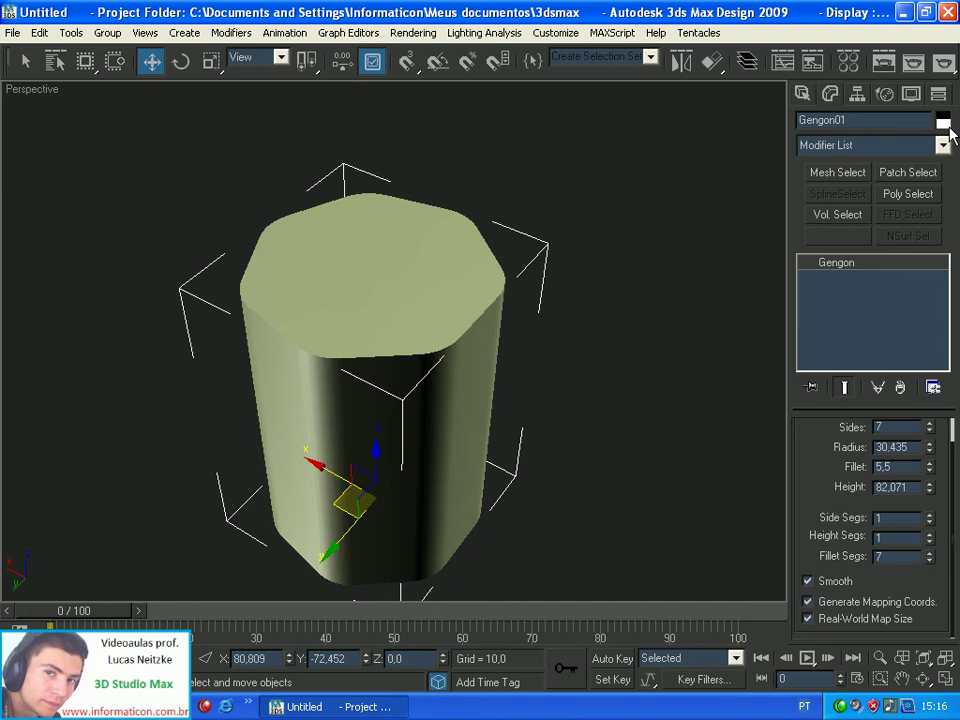
left_click(944, 63)
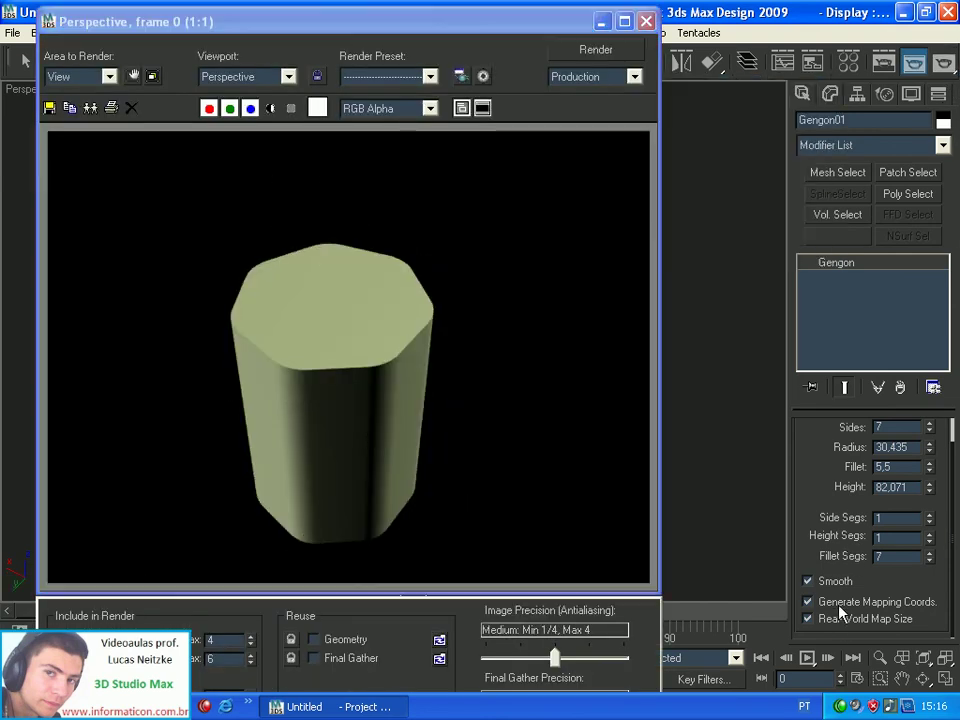
left_click(834, 589)
left_click(606, 51)
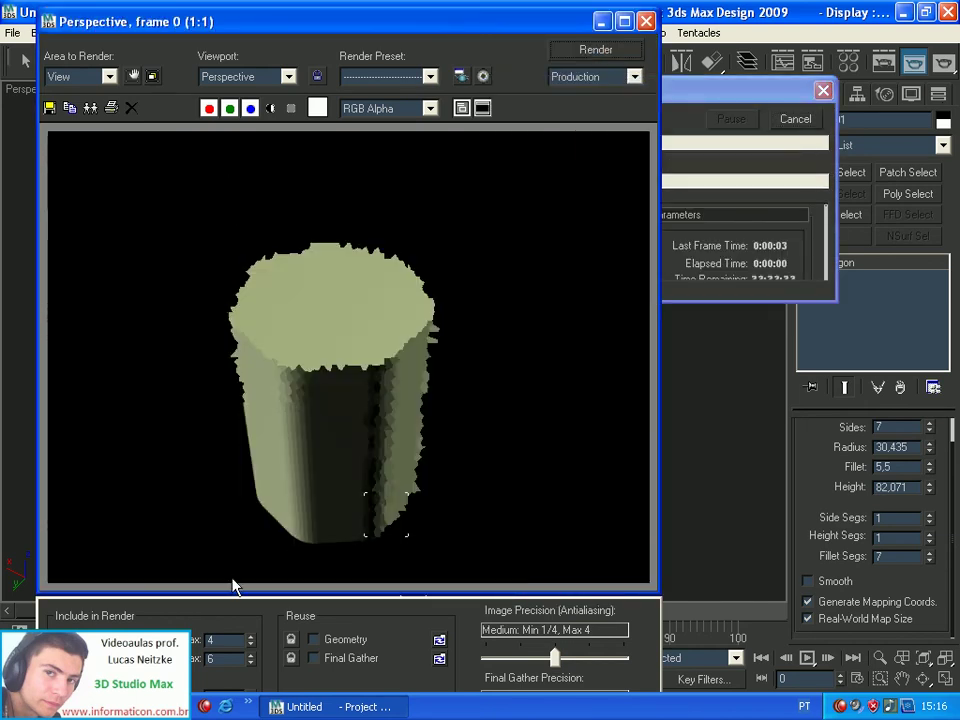
middle_click(723, 305)
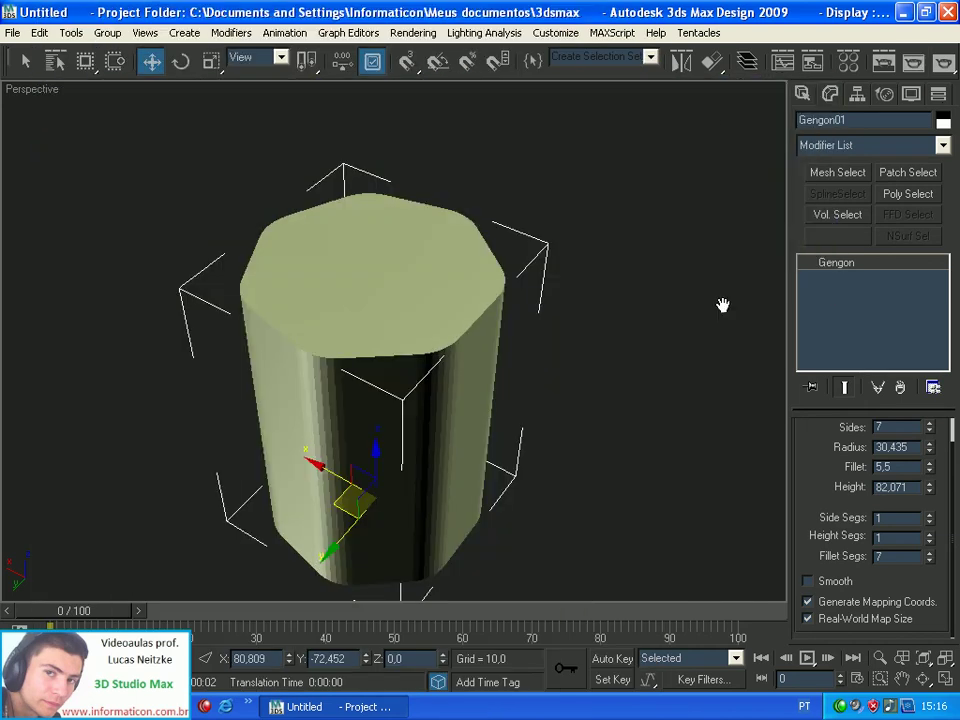
Delete the gengon, create a ring wave with radius 49,623 and ring width 19,983, and scrub through its animation
key("Delete")
left_click(801, 93)
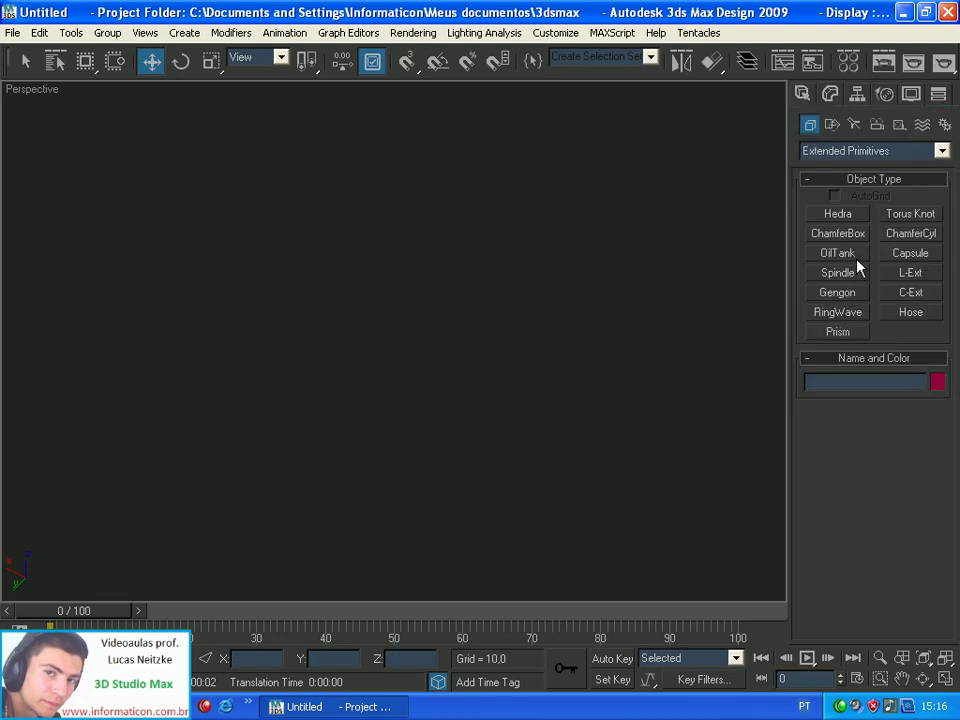
left_click(838, 312)
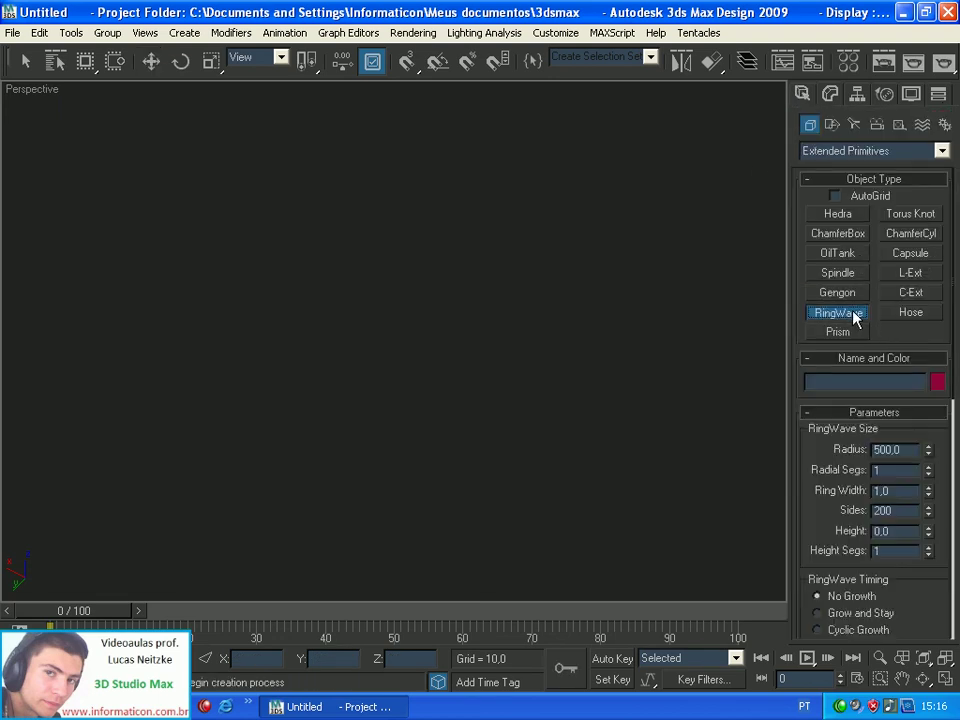
left_click_drag(379, 449, 371, 379)
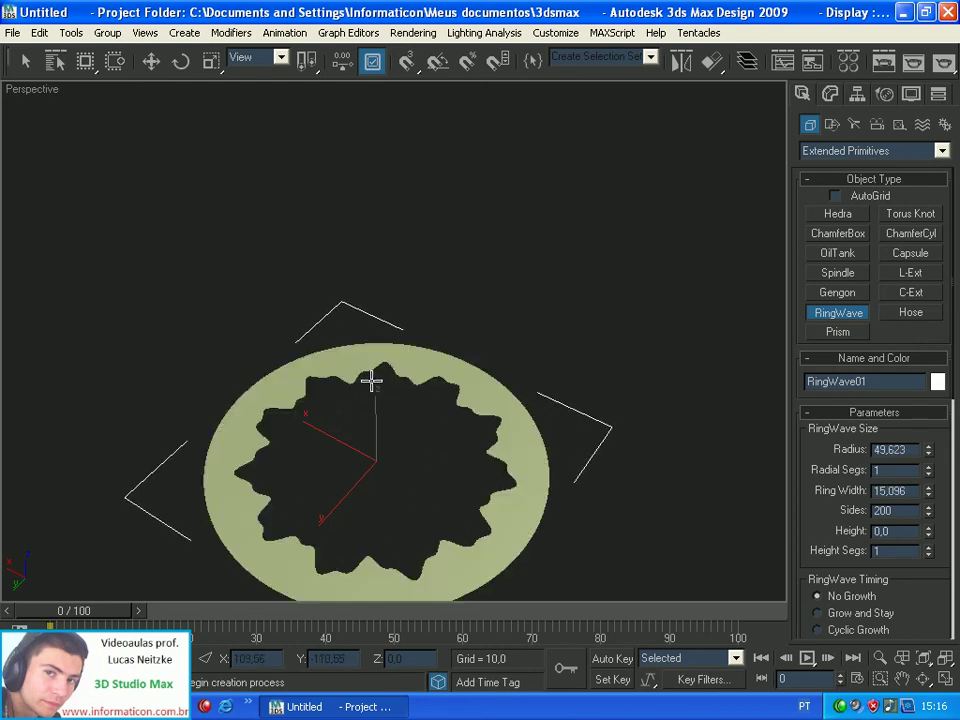
middle_click_drag(443, 388, 508, 259)
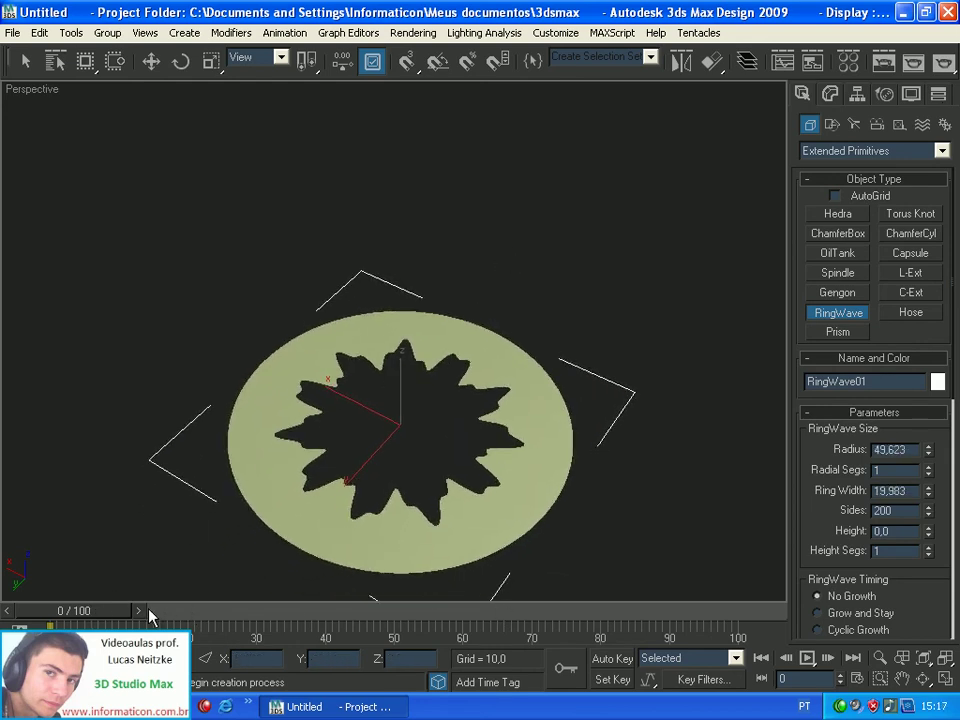
left_click_drag(149, 614, 40, 614)
Set the ring wave's radius to 44,165, its ring width to 14,587 and the inner edge's major cycles to 3
left_click(828, 94)
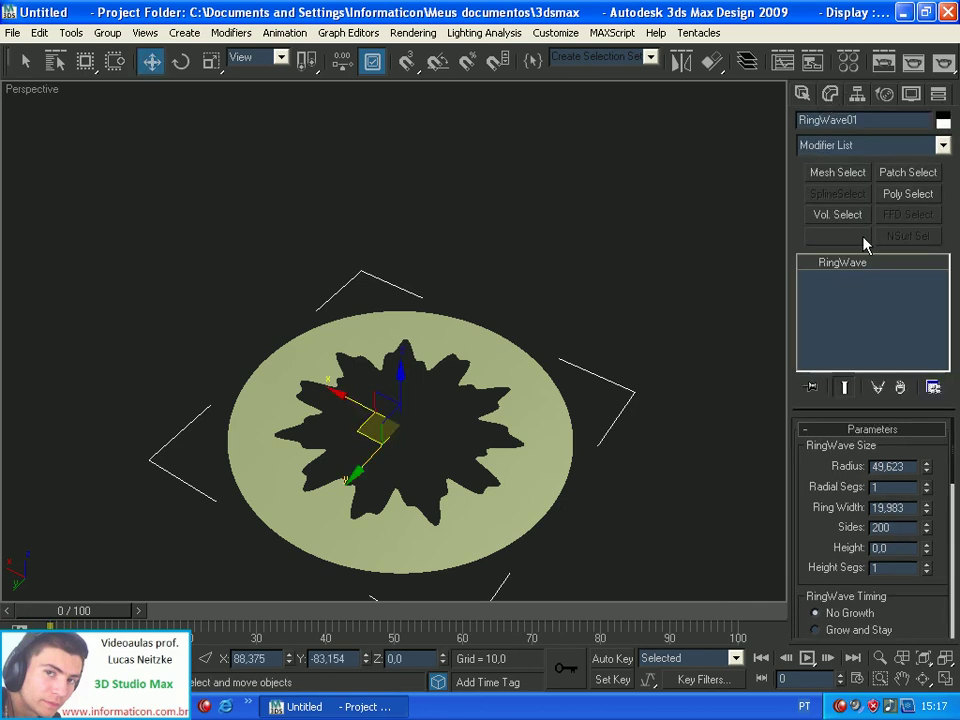
left_click_drag(944, 474, 941, 513)
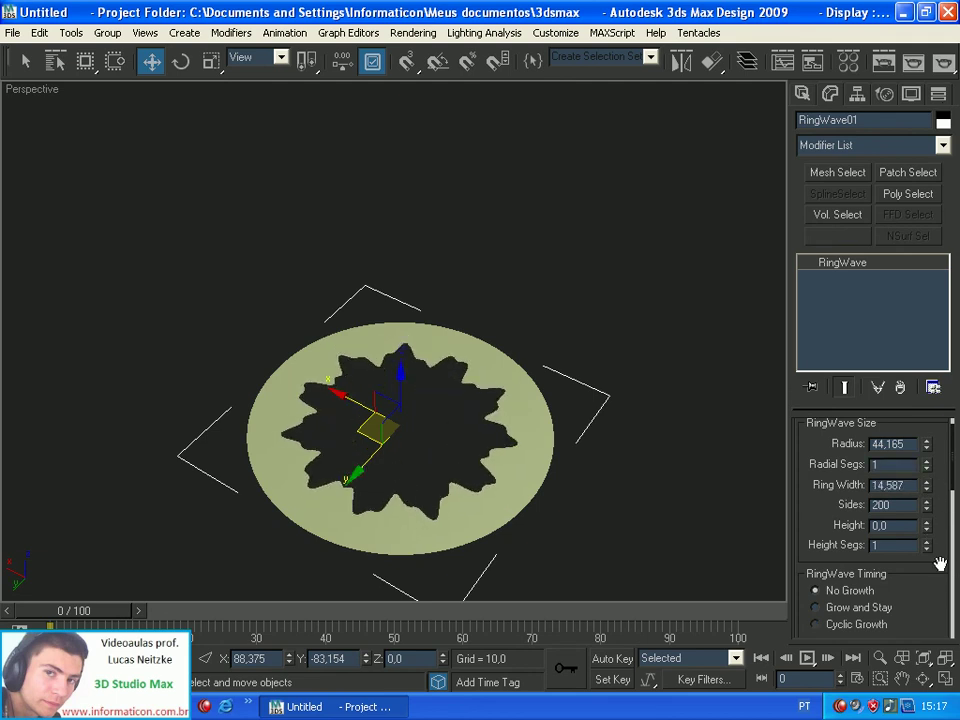
scroll(940, 565, "down", 6)
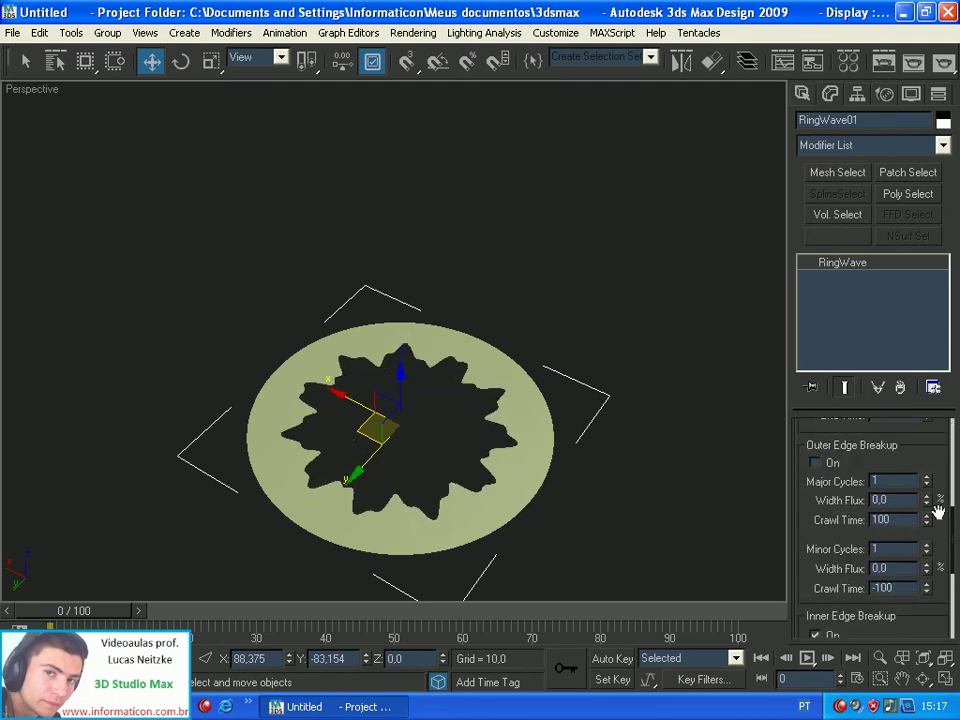
scroll(937, 517, "down", 4)
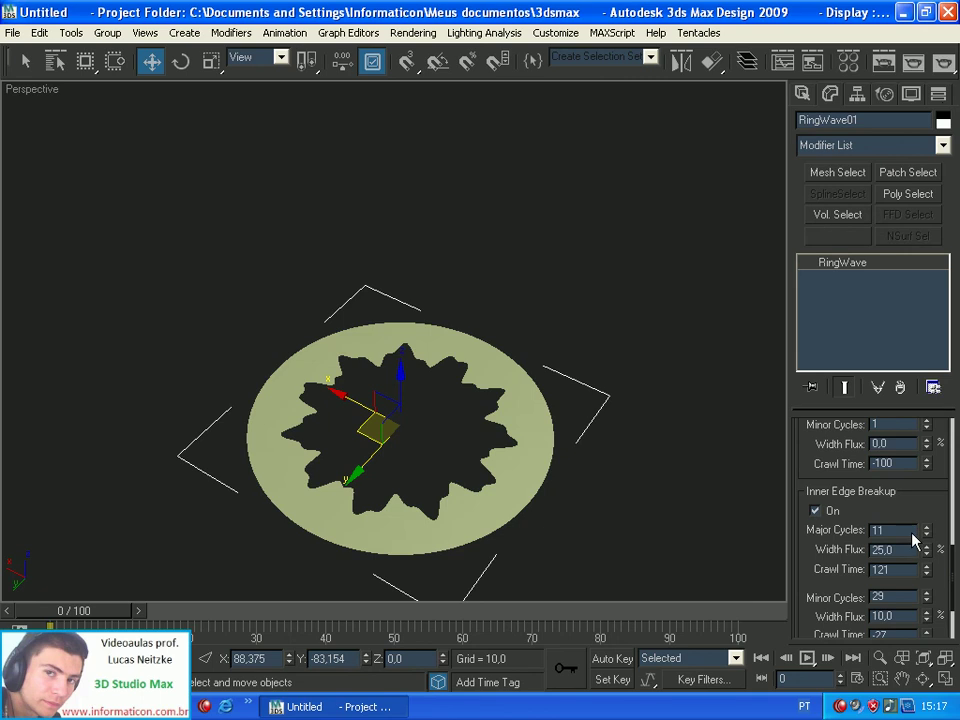
left_click_drag(930, 537, 927, 600)
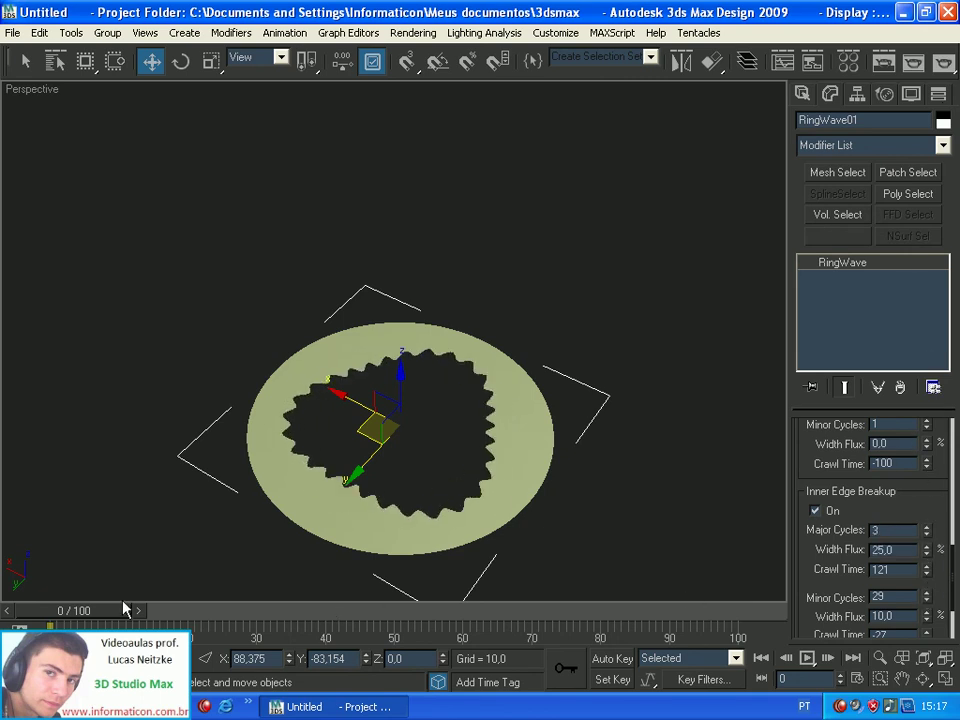
Scrub the timeline back and forth to preview how the ring wave's inner edge animates
left_click_drag(108, 612, 127, 613)
left_click_drag(208, 613, 86, 620)
key("w")
Delete the ring wave and create a prism with side lengths 45,323, 77,221 and 93,519 and height 88,443
key("Delete")
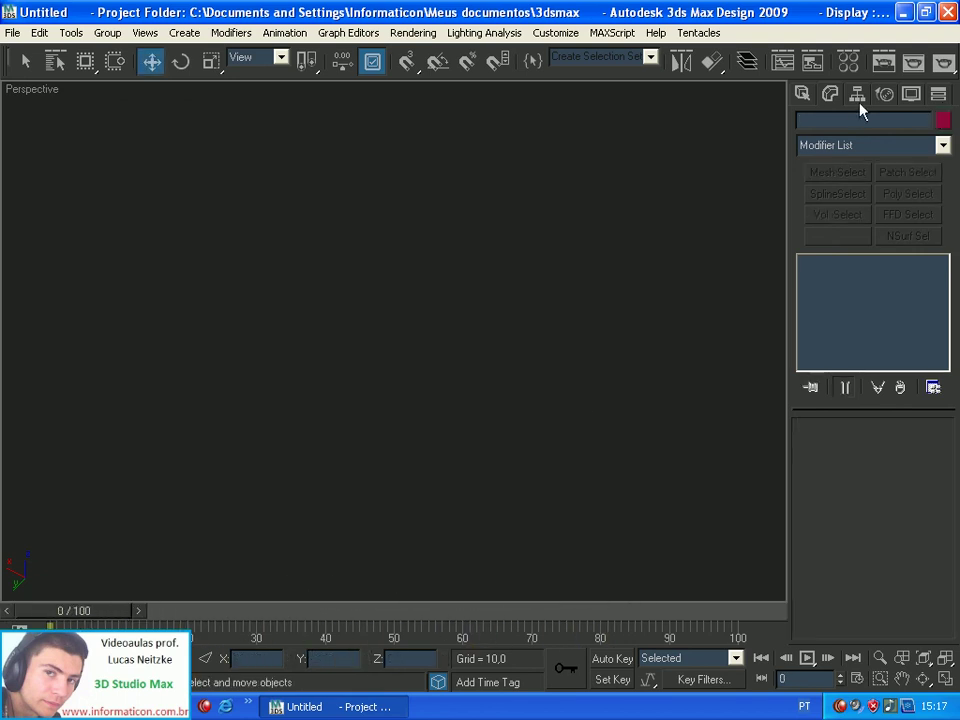
left_click(802, 93)
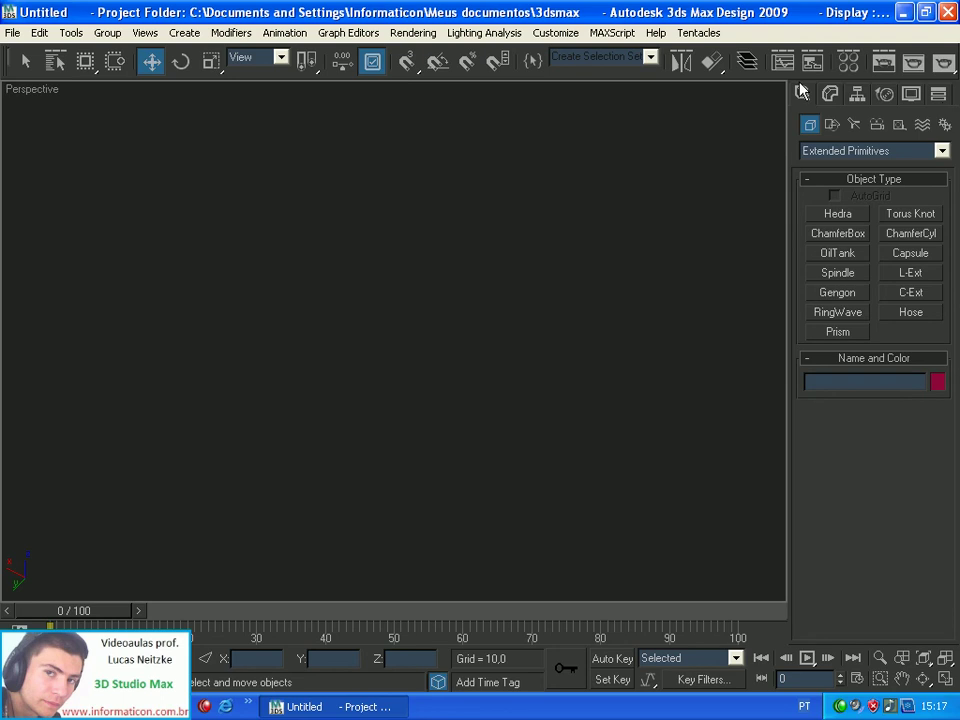
left_click(838, 333)
left_click_drag(354, 531, 279, 261)
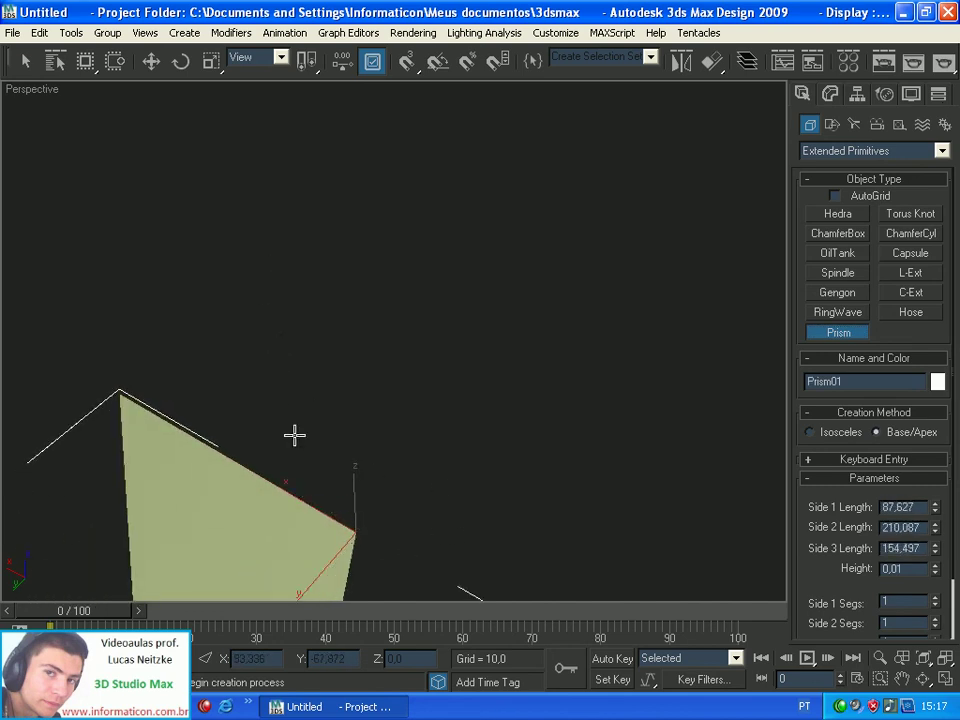
right_click(204, 459)
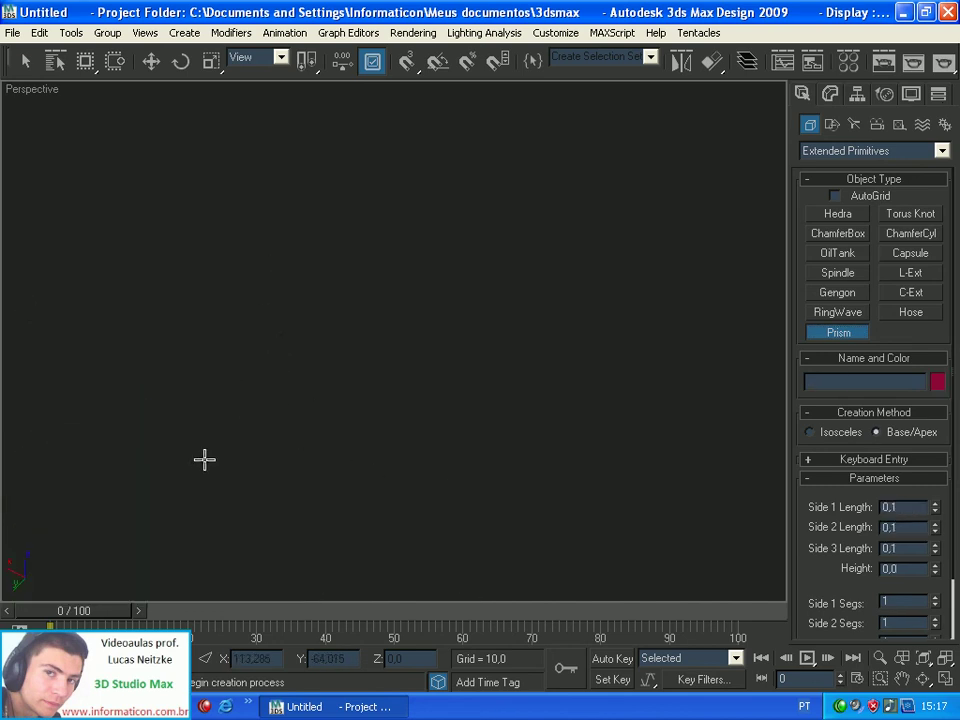
left_click_drag(549, 291, 610, 420)
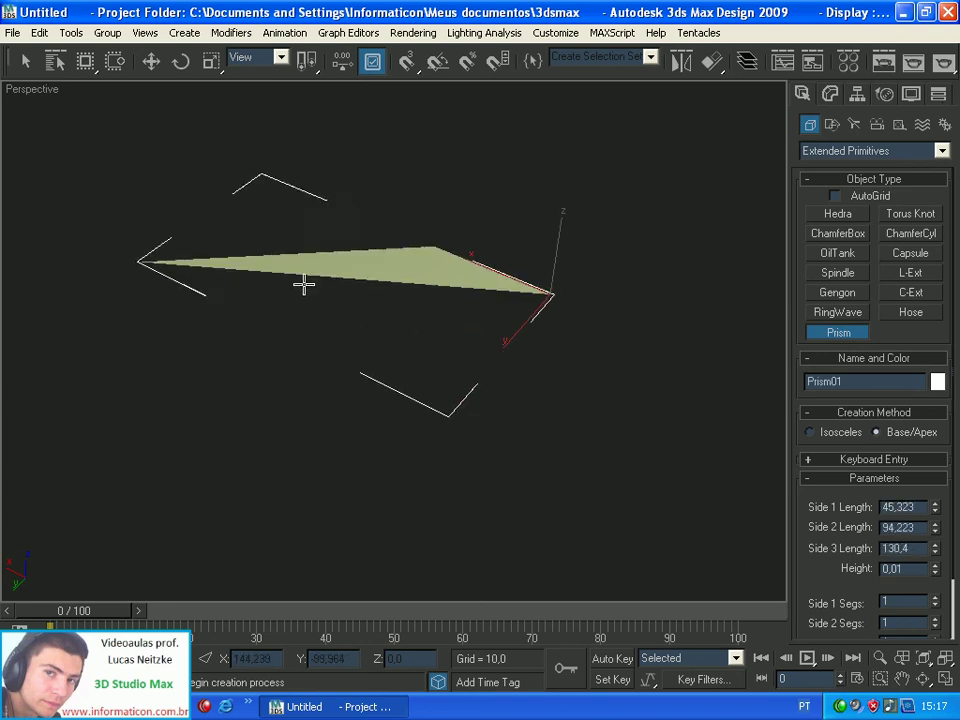
left_click(464, 440)
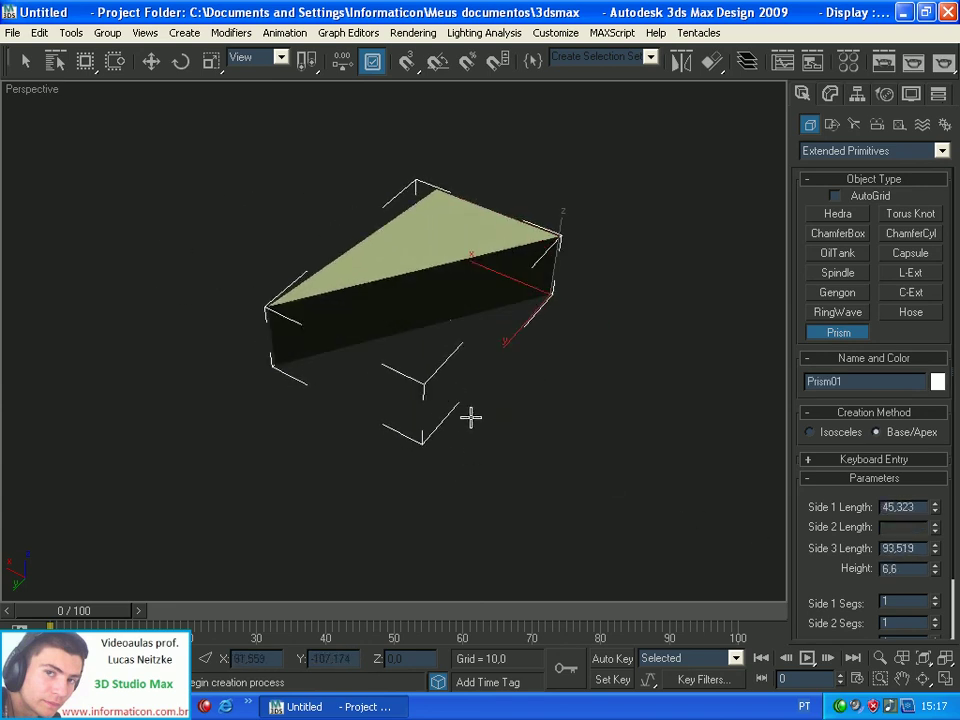
left_click(456, 136)
scroll(469, 448, "down", 1)
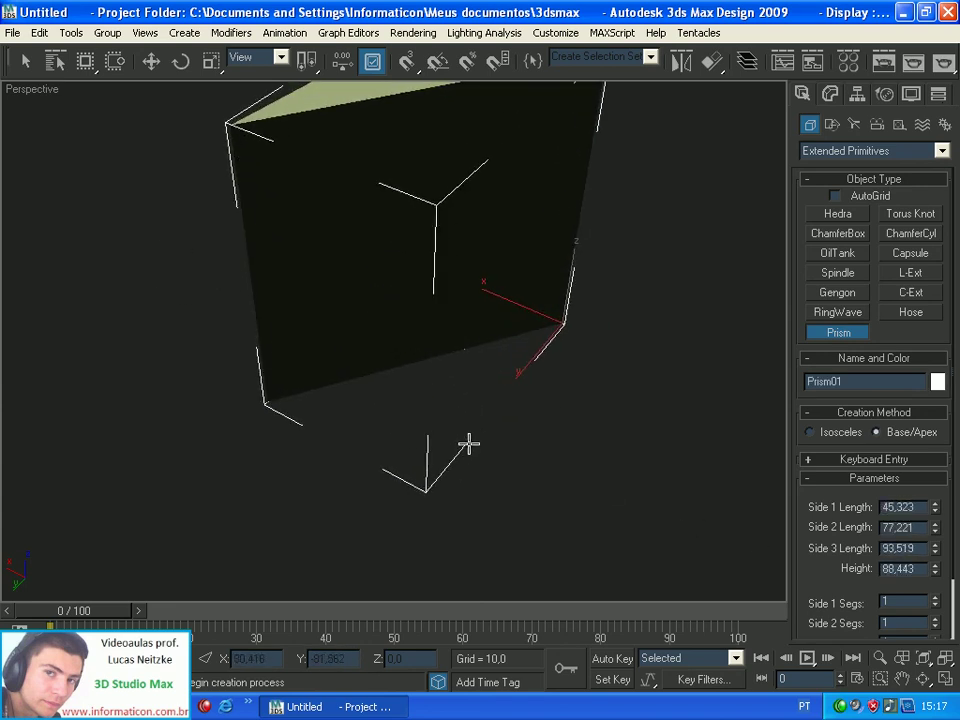
scroll(466, 435, "down", 2)
right_click(656, 306)
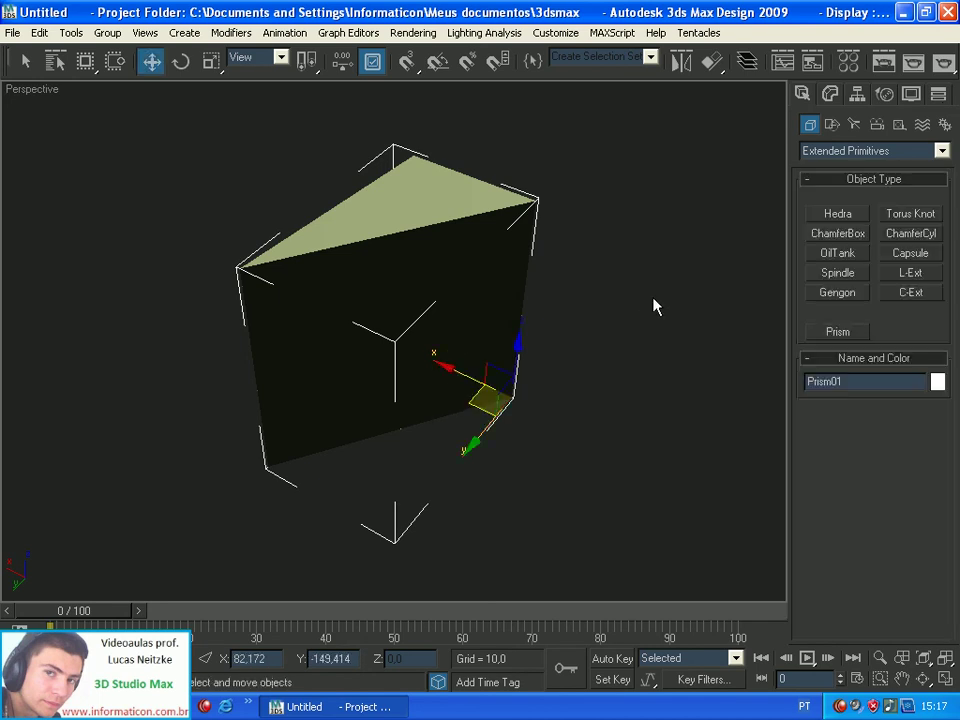
Change the prism's side lengths to 53,935, 74,905 and 82,296 and its height to 42,452
left_click(830, 93)
mouse_move(937, 463)
left_mouse_down()
mouse_move(934, 250)
mouse_move(934, 495)
mouse_move(932, 297)
mouse_move(931, 441)
left_mouse_up()
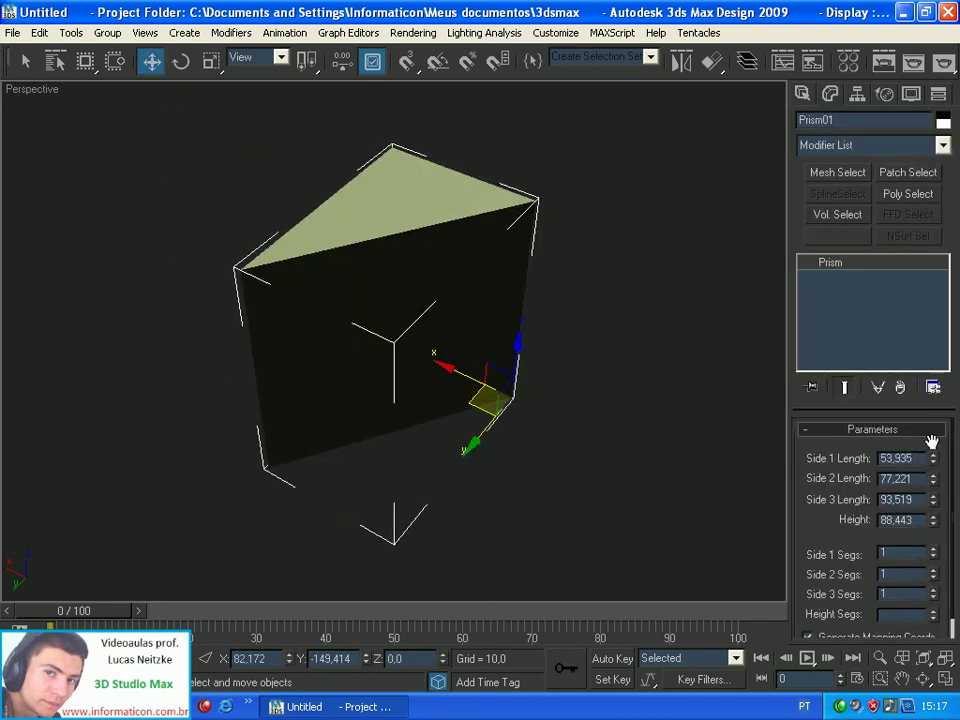
left_click_drag(933, 485, 932, 568)
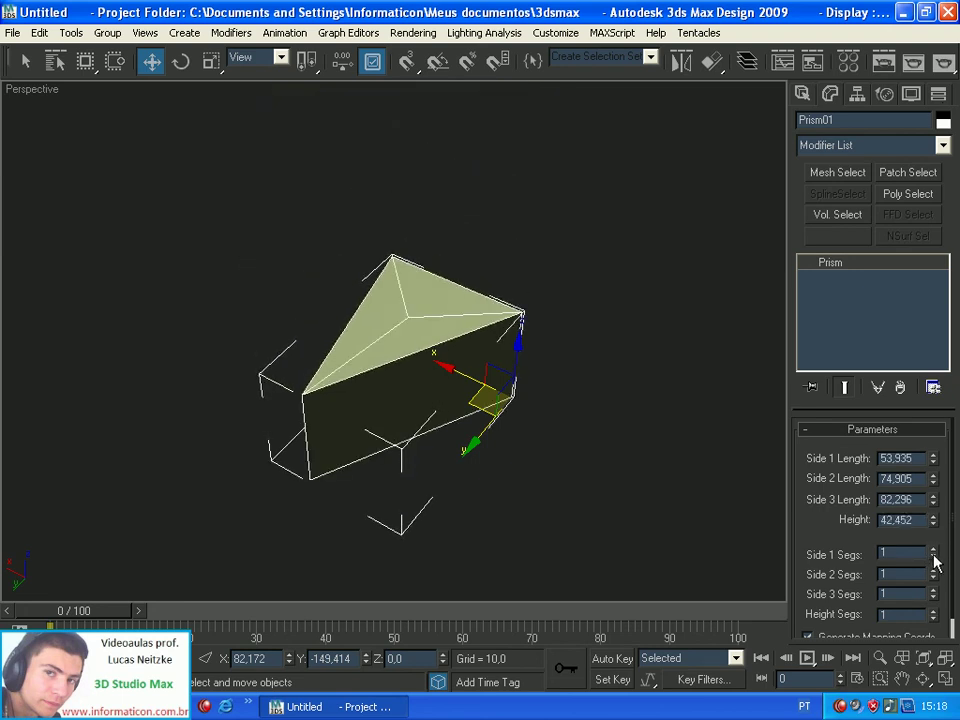
Give the prism's three sides 9, 13 and 23 segments respectively, and set its height segments to 3
left_click_drag(933, 551, 931, 462)
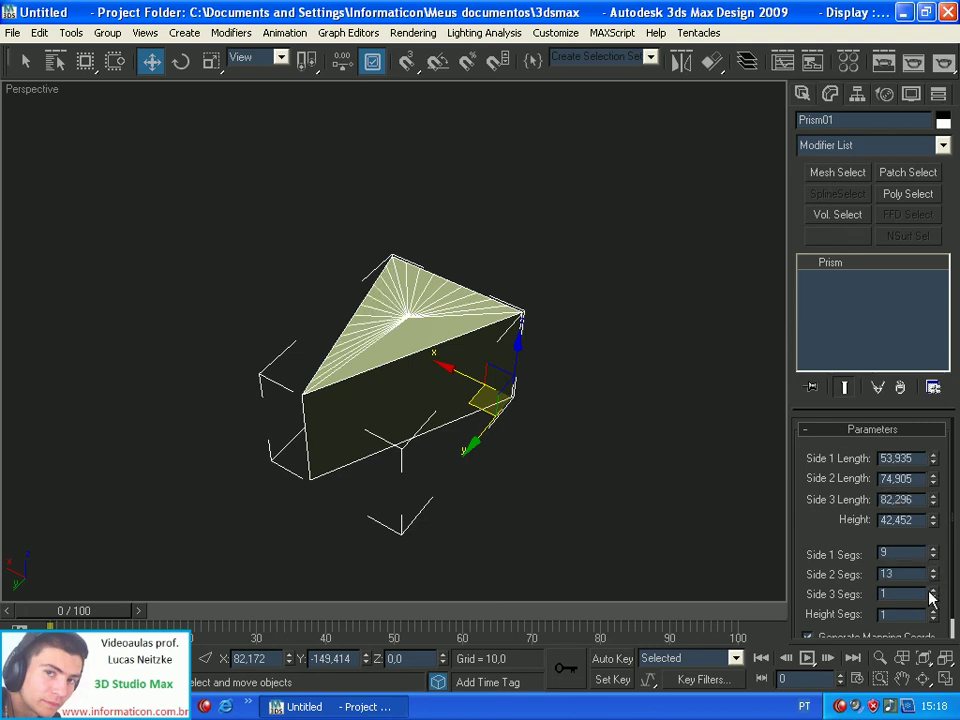
left_click_drag(933, 600, 932, 387)
scroll(821, 538, "down", 1)
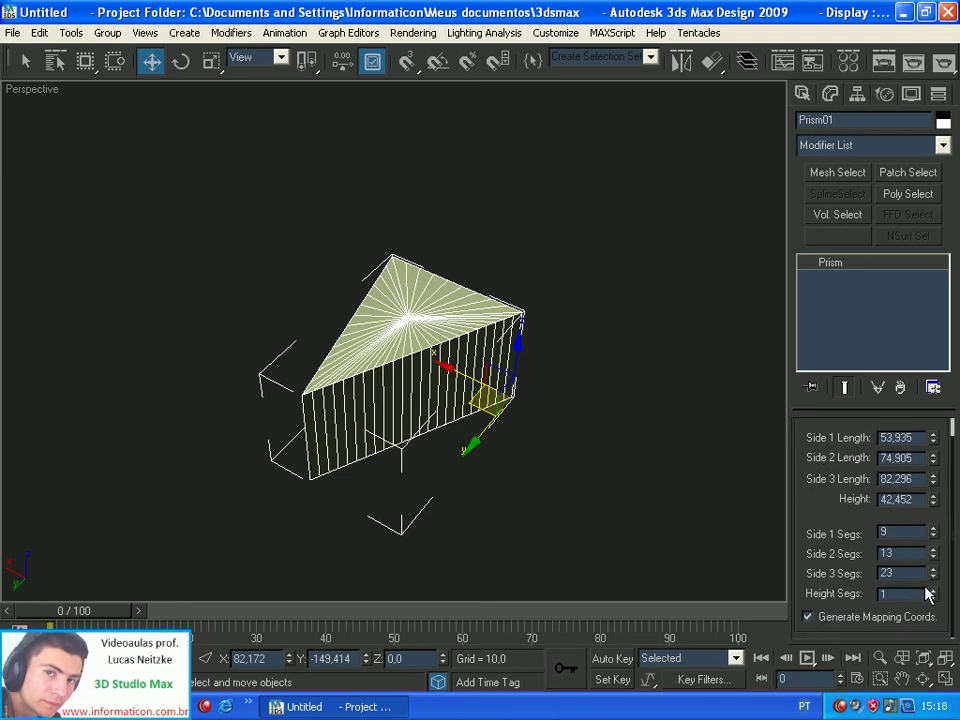
left_click_drag(934, 596, 930, 560)
left_click_drag(812, 482, 812, 550)
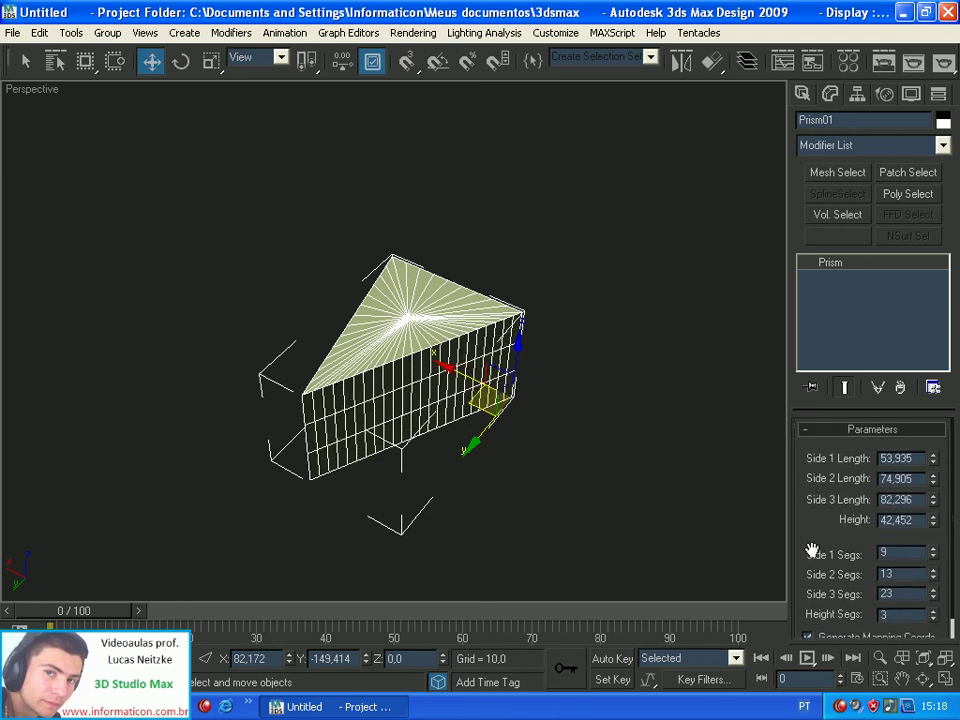
Delete the prism and return to the extended primitive object types
key("Delete")
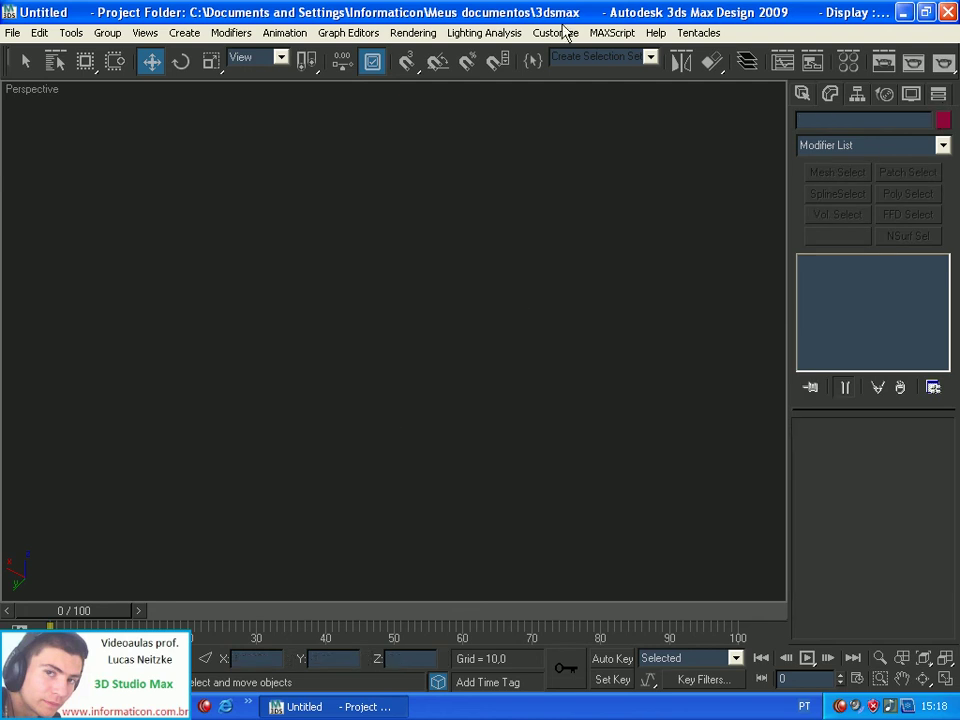
left_click(801, 95)
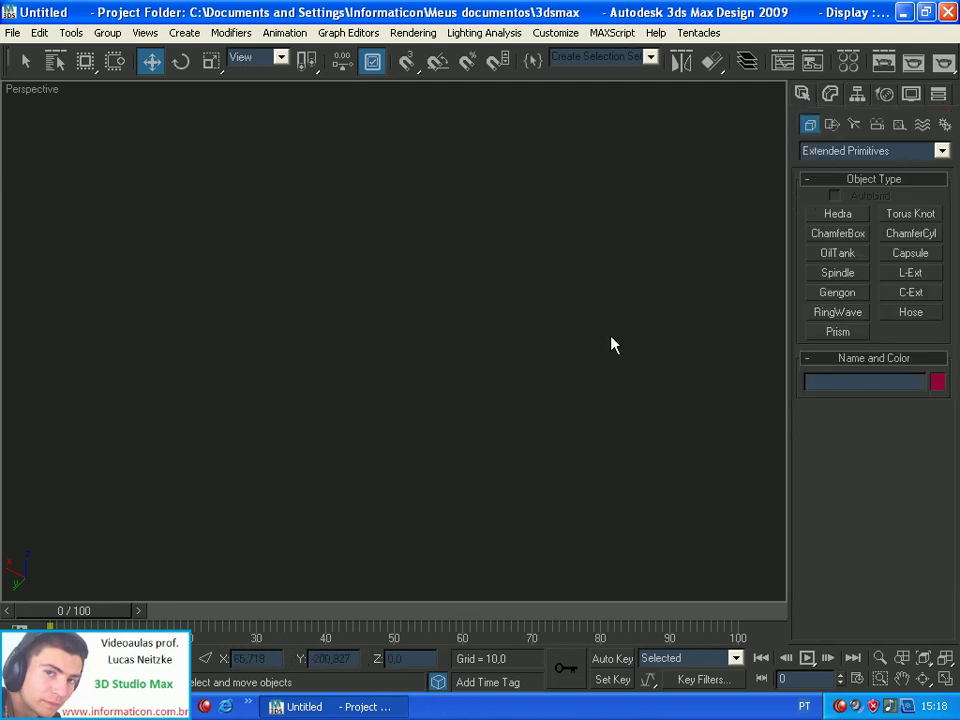